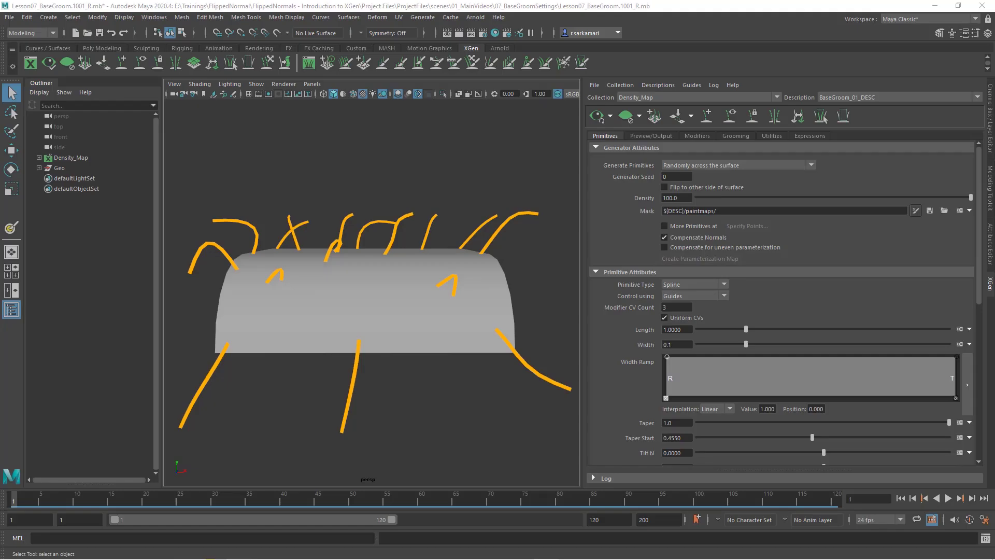
Select the curved base surface and set plane_layer to template display.
alt+drag(456, 427, 441, 271)
click(445, 325)
alt+middle_drag(444, 325, 406, 327)
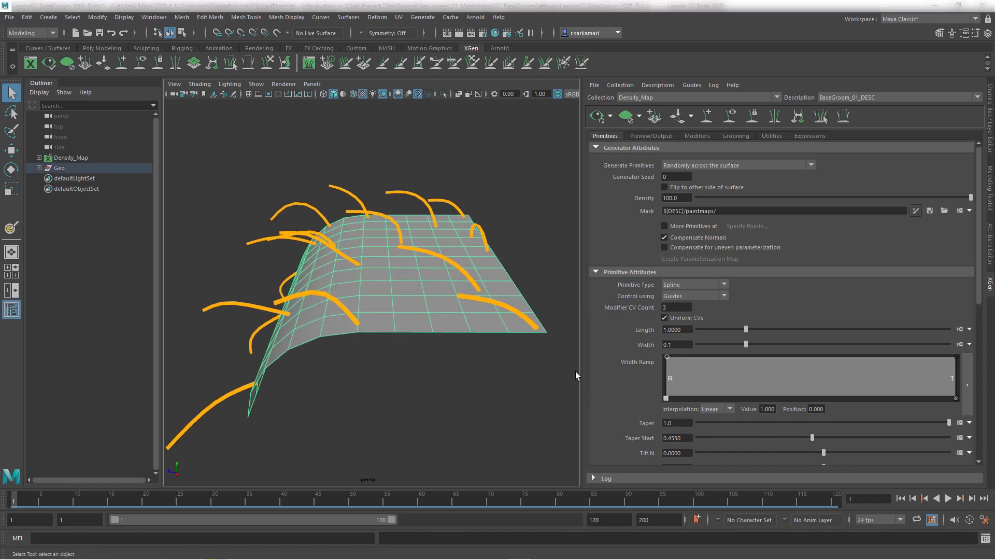
click(990, 140)
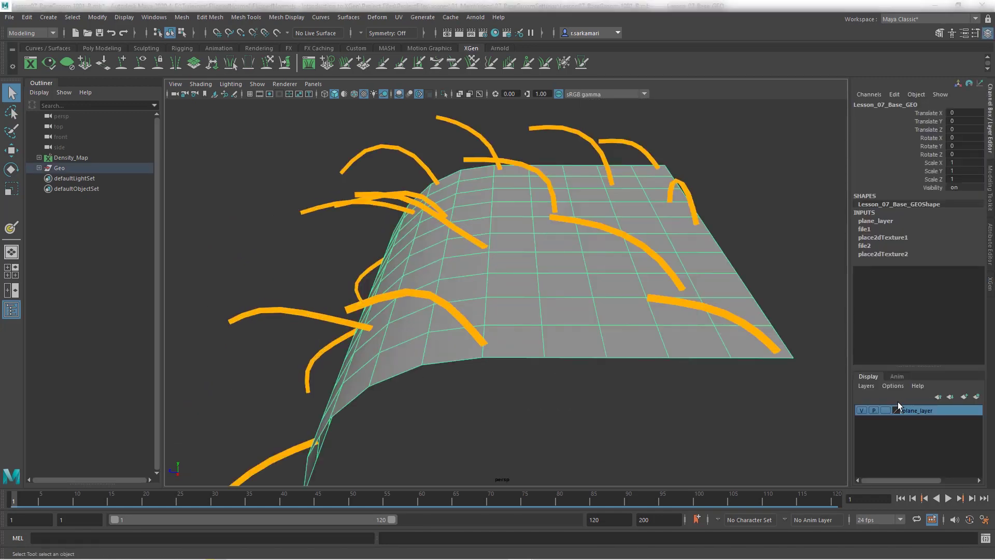
click(885, 410)
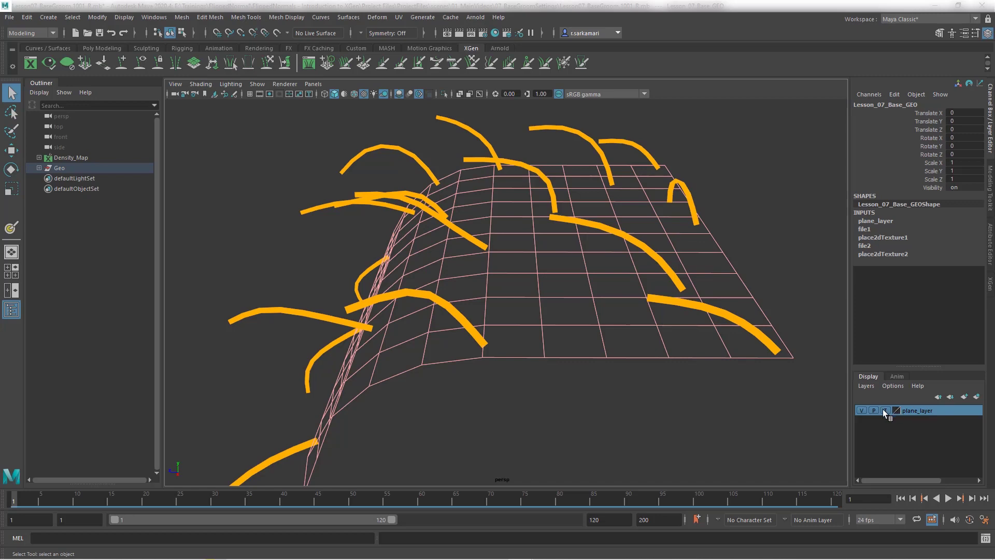
alt+drag(496, 382, 503, 363)
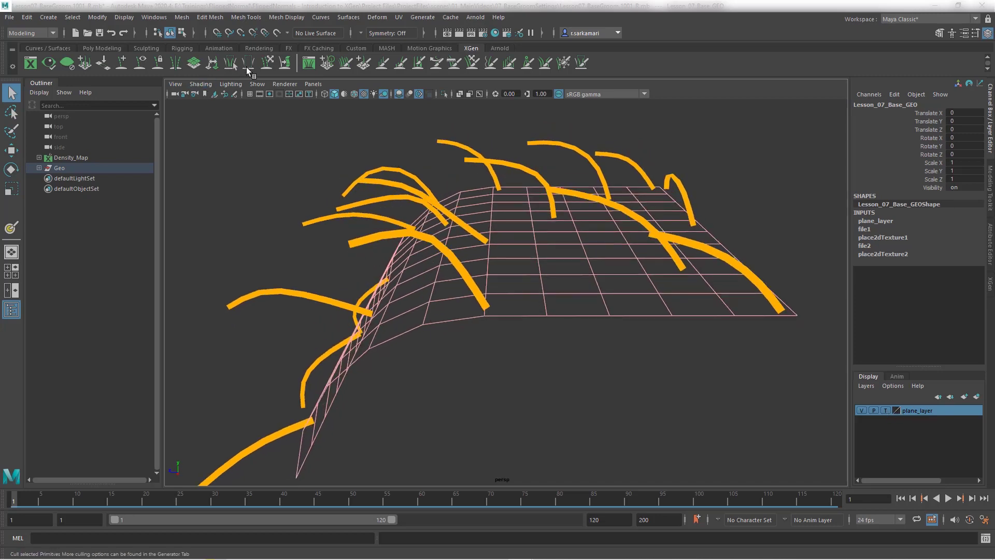
Examine the direction and shape of the guides across the surface from several angles with the Sculpt Guides tool.
click(267, 63)
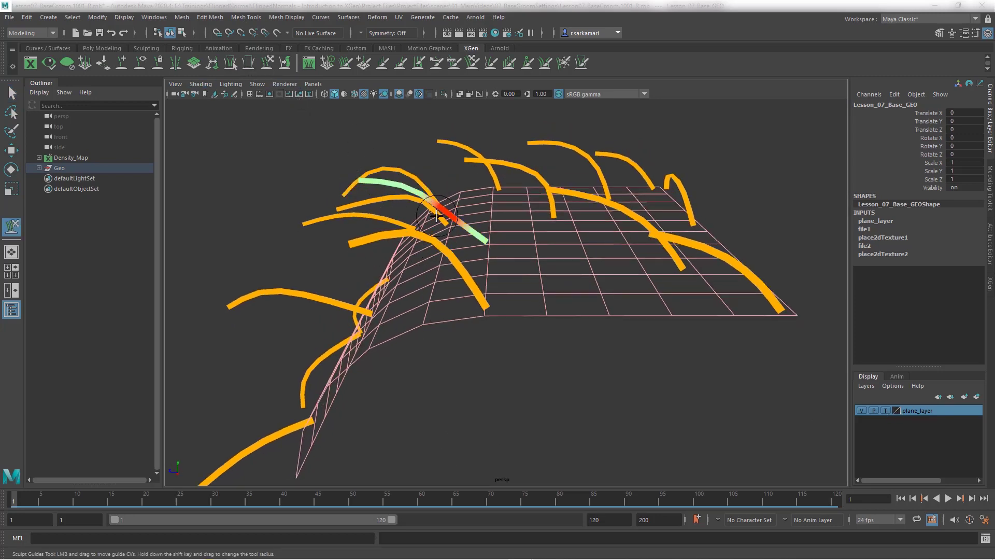
mouse_move(469, 369)
alt+mouse_down()
mouse_move(455, 405)
mouse_move(437, 406)
mouse_move(469, 395)
alt+mouse_up()
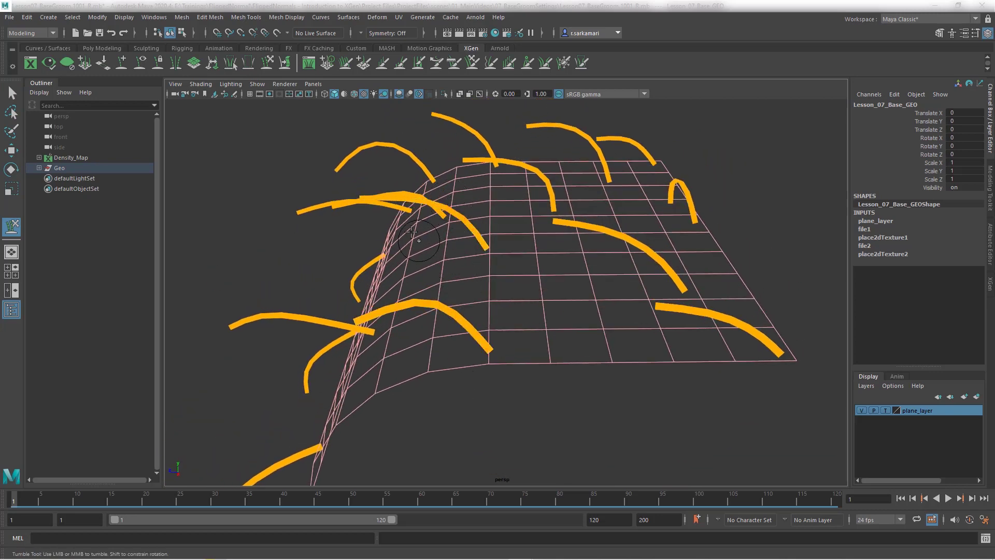
mouse_move(345, 202)
alt+mouse_down()
mouse_move(326, 231)
mouse_move(337, 218)
alt+mouse_up()
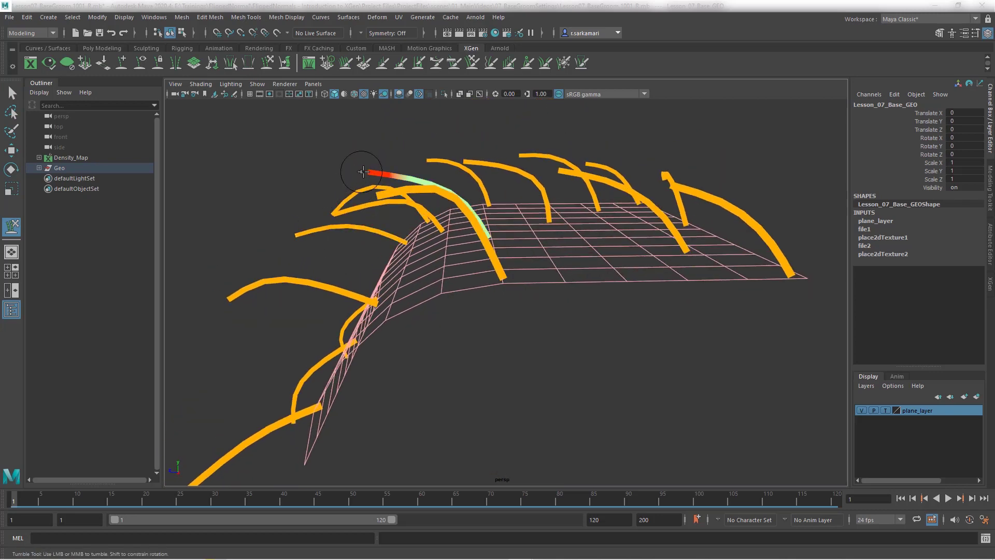
alt+drag(484, 351, 422, 391)
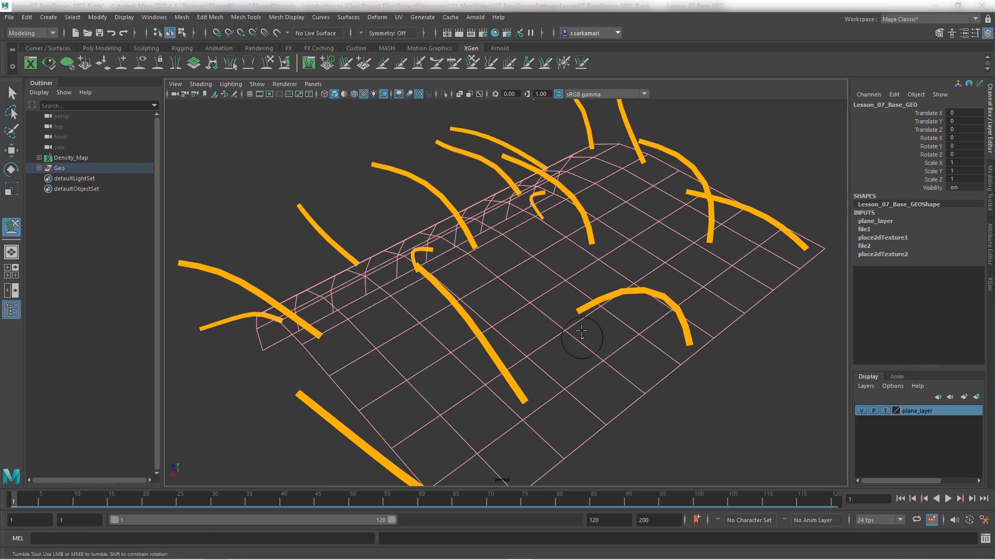
mouse_move(510, 399)
alt+mouse_down()
mouse_move(522, 414)
mouse_move(500, 395)
mouse_move(355, 395)
mouse_move(344, 344)
mouse_move(420, 327)
alt+mouse_up()
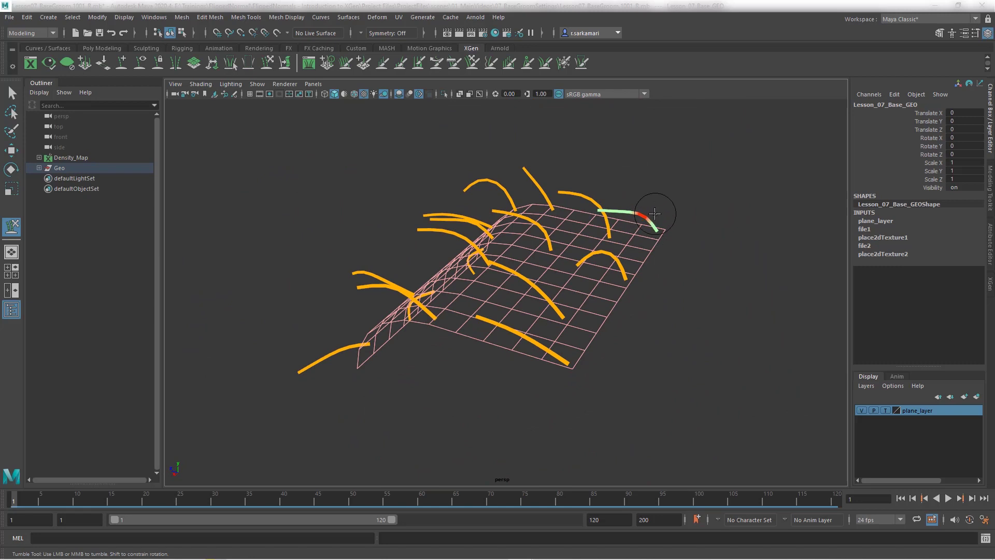
mouse_move(610, 232)
alt+mouse_down()
mouse_move(550, 270)
mouse_move(676, 265)
alt+mouse_up()
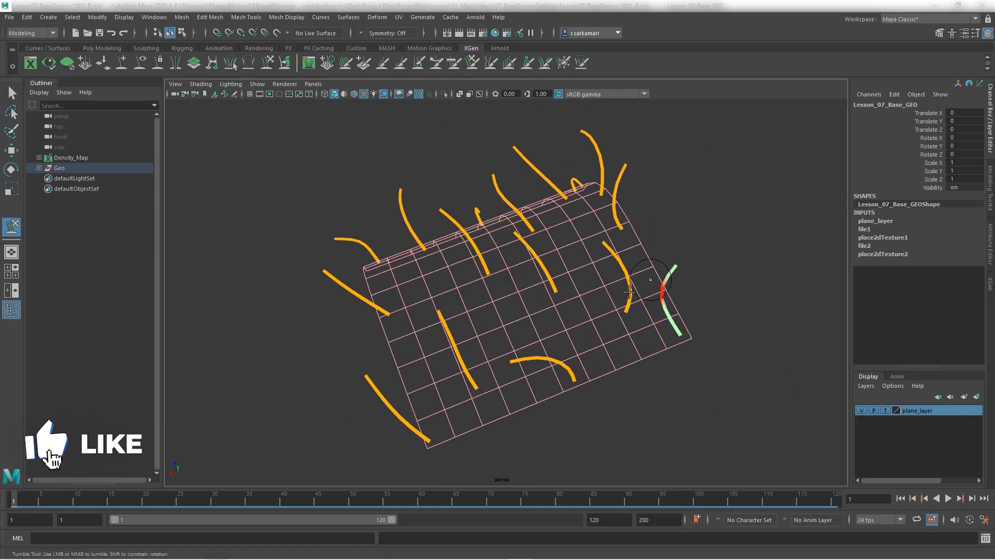
alt+drag(582, 338, 555, 349)
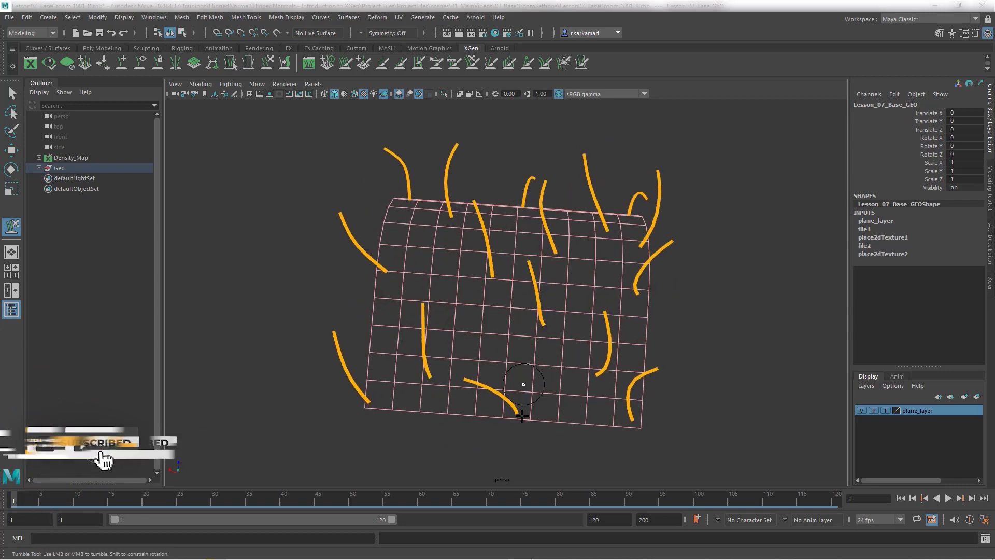
alt+drag(524, 347, 649, 252)
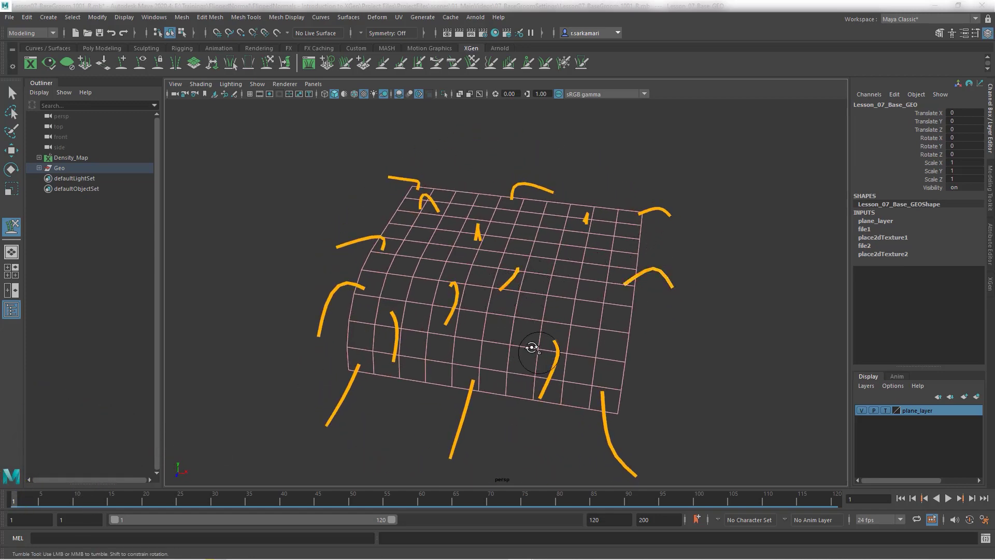
alt+drag(532, 348, 384, 359)
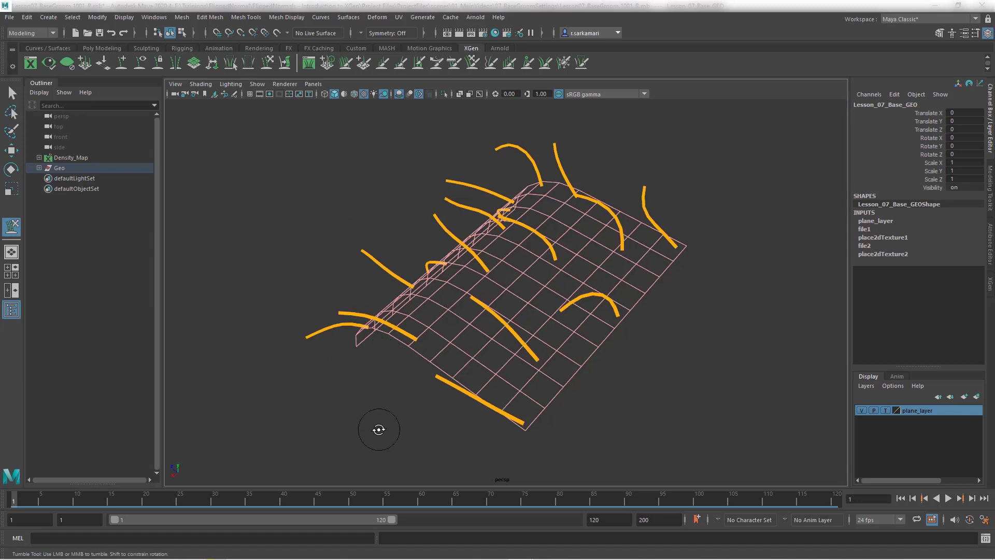
alt+drag(378, 429, 603, 397)
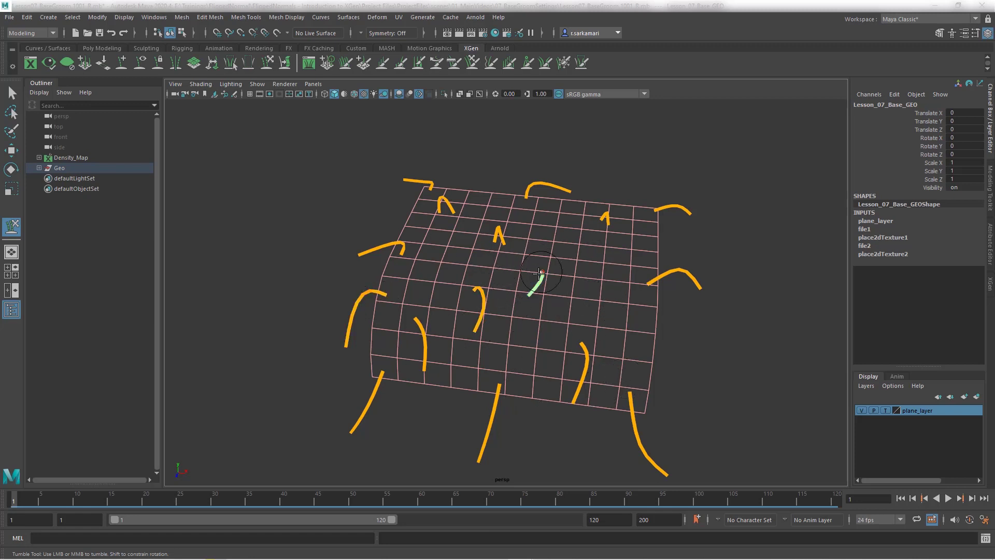
Leave guide sculpting, return to the XGen settings and show the viewport grid around the guided surface.
click(12, 94)
click(990, 290)
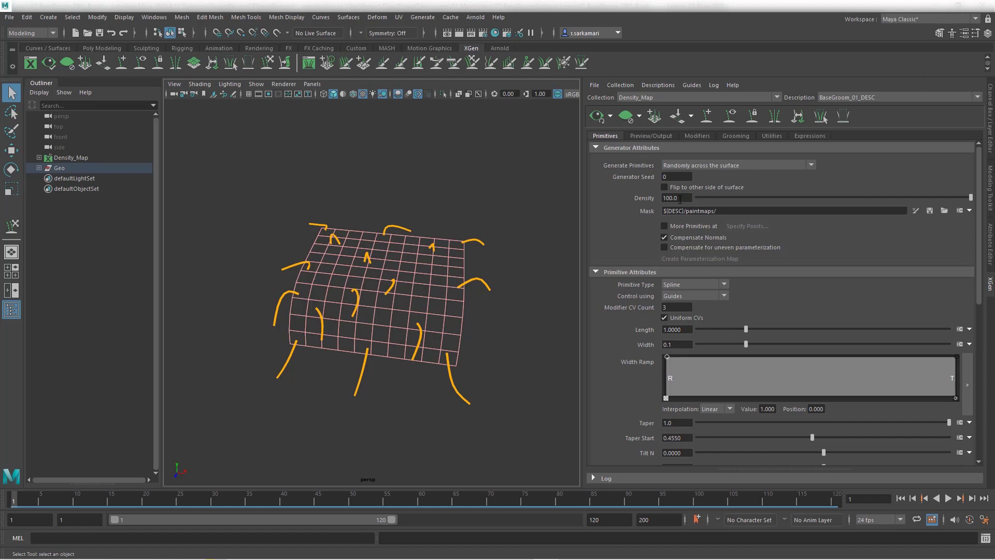
click(248, 94)
alt+drag(318, 369, 332, 311)
alt+right_drag(332, 311, 442, 306)
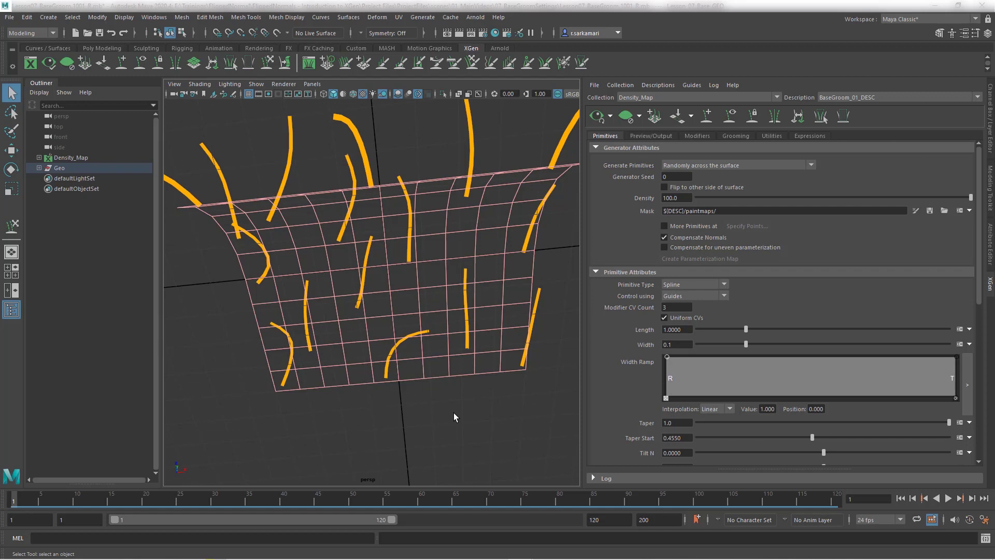
alt+drag(454, 414, 380, 487)
alt+right_drag(380, 487, 371, 418)
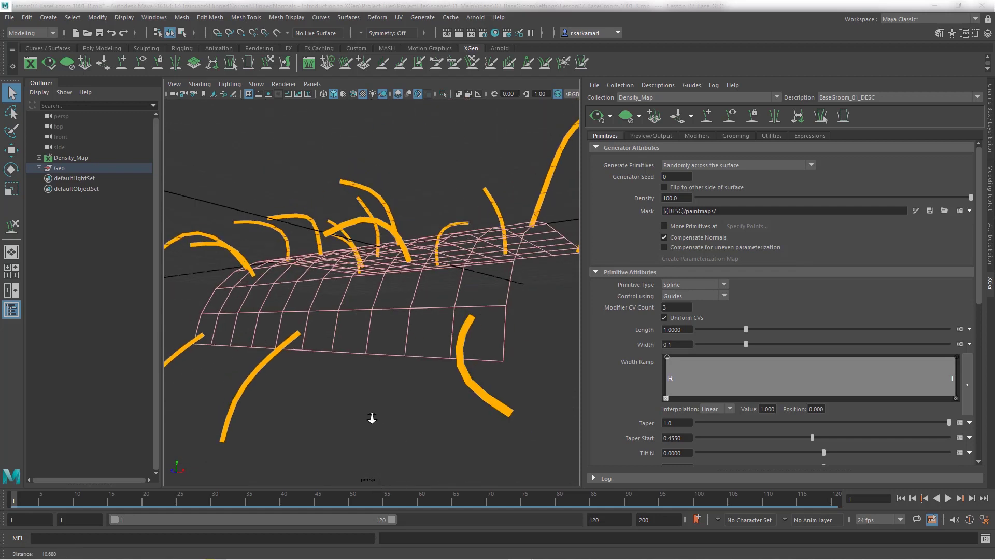
alt+drag(371, 418, 252, 442)
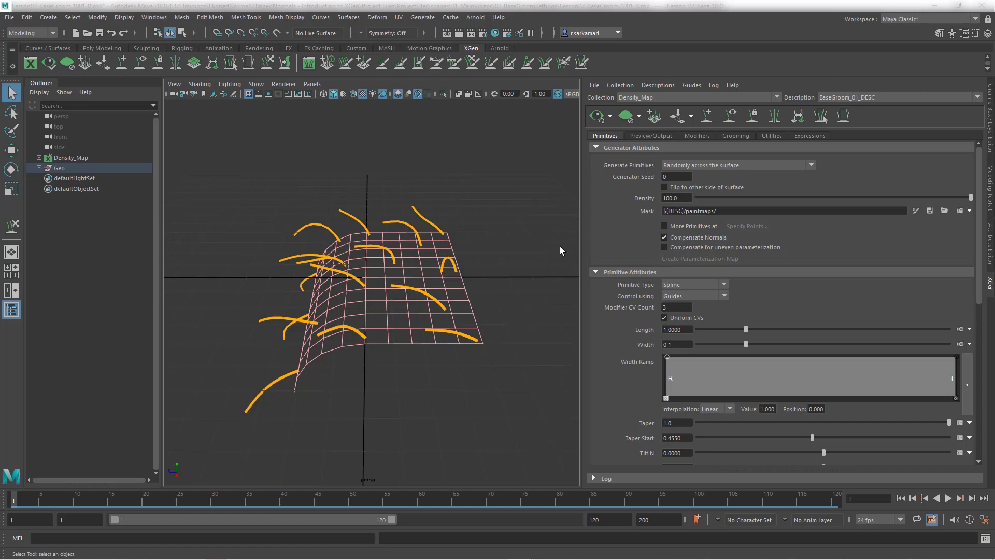
alt+drag(454, 395, 556, 388)
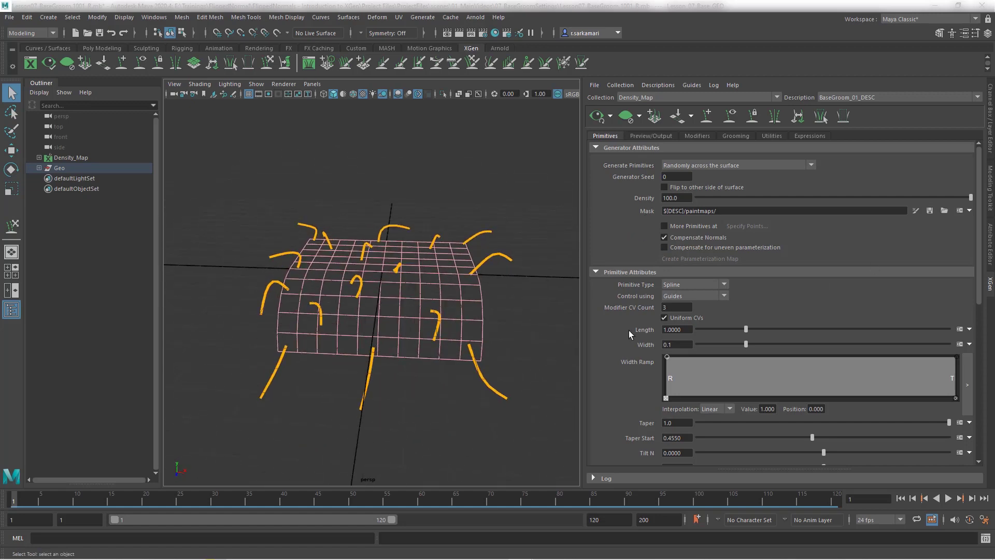
alt+drag(439, 425, 446, 417)
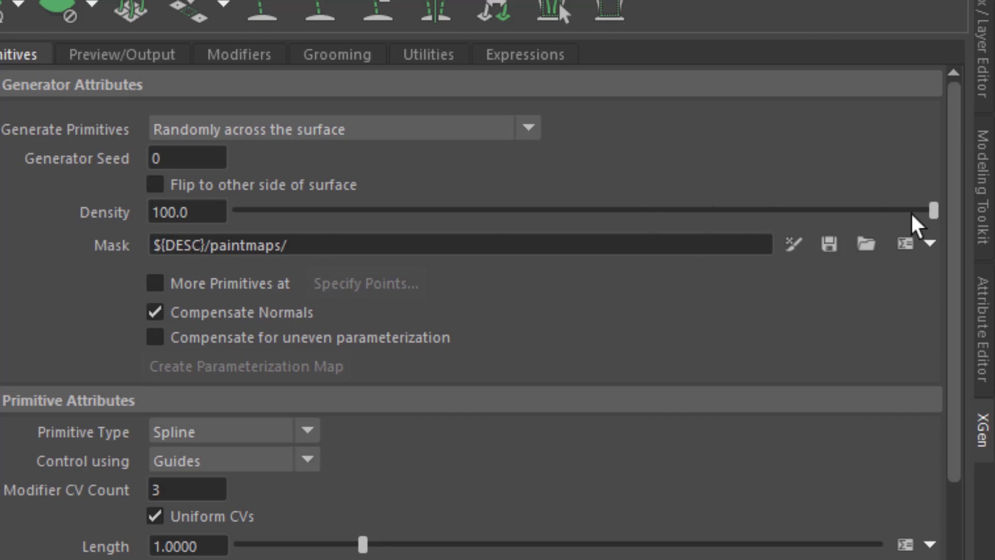
Set plane_layer to reference display and return to the XGen settings.
click(930, 243)
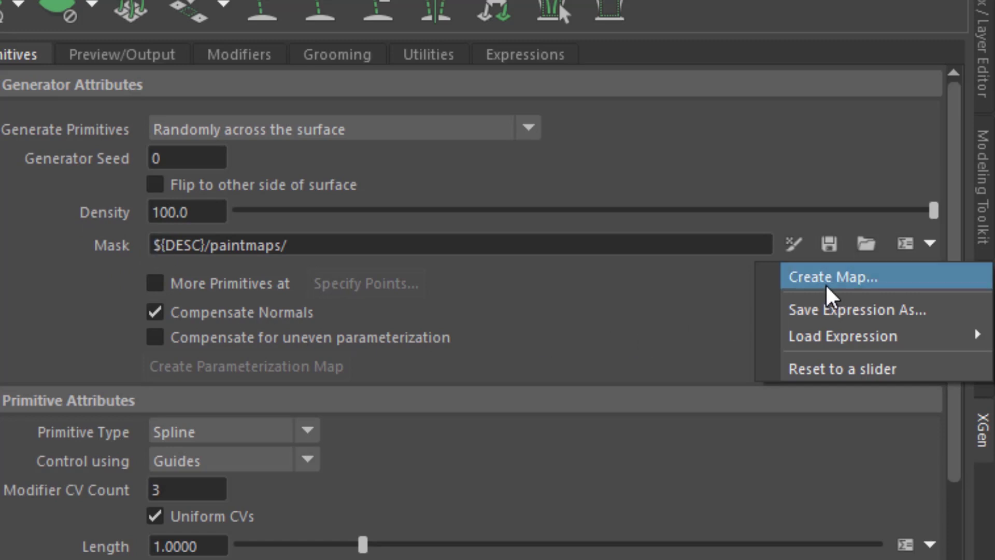
click(404, 4)
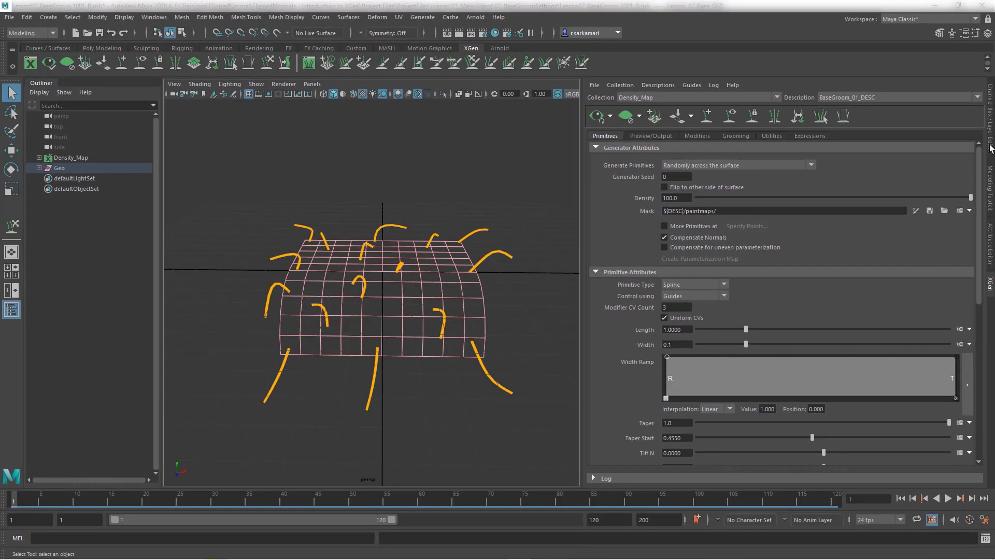
click(987, 118)
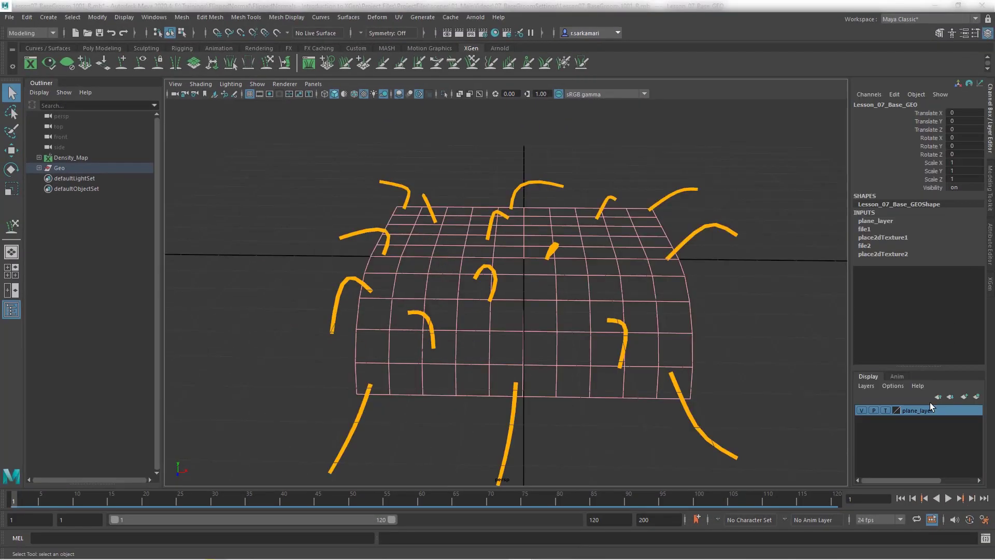
click(886, 410)
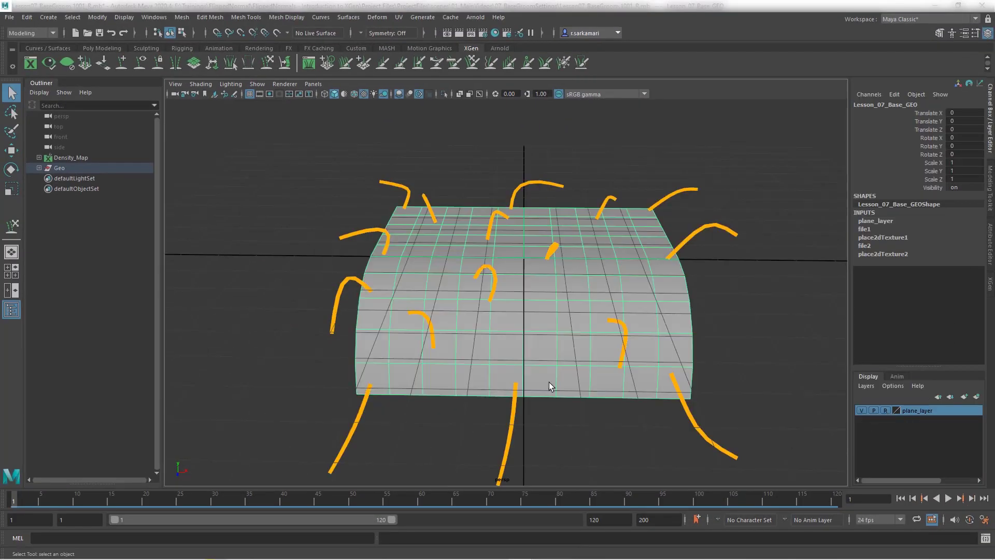
click(990, 286)
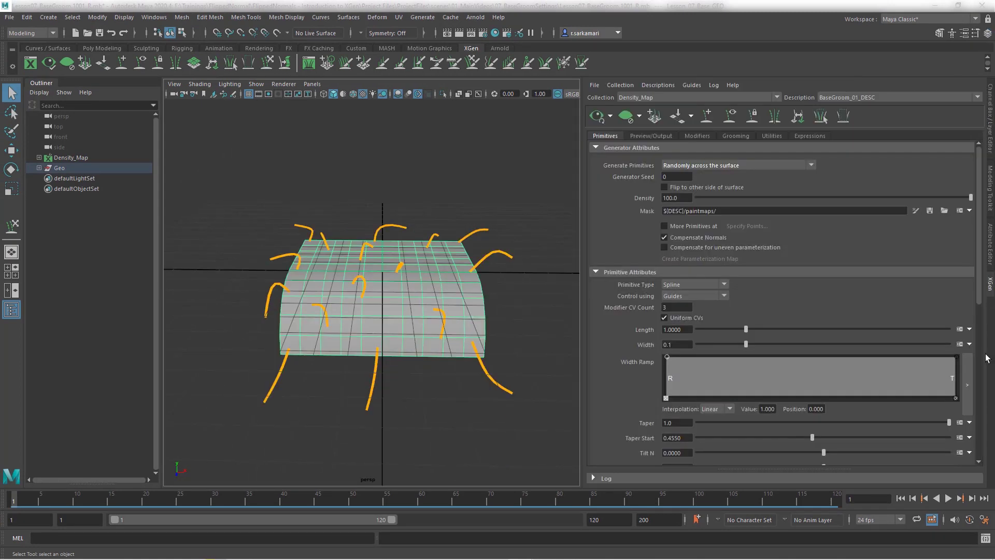
Start a new map for the density mask and name it mask_BaseGroom_01.
click(969, 211)
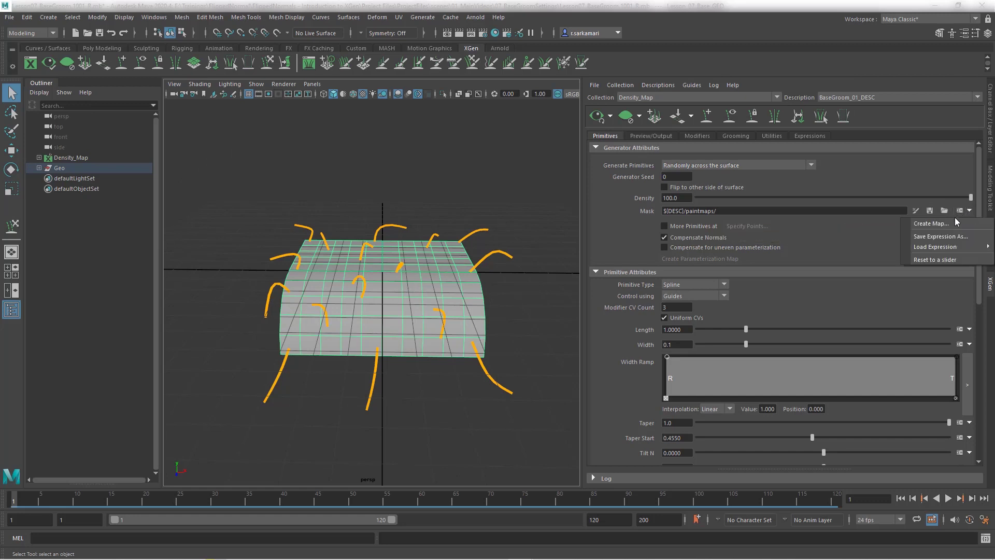
click(951, 224)
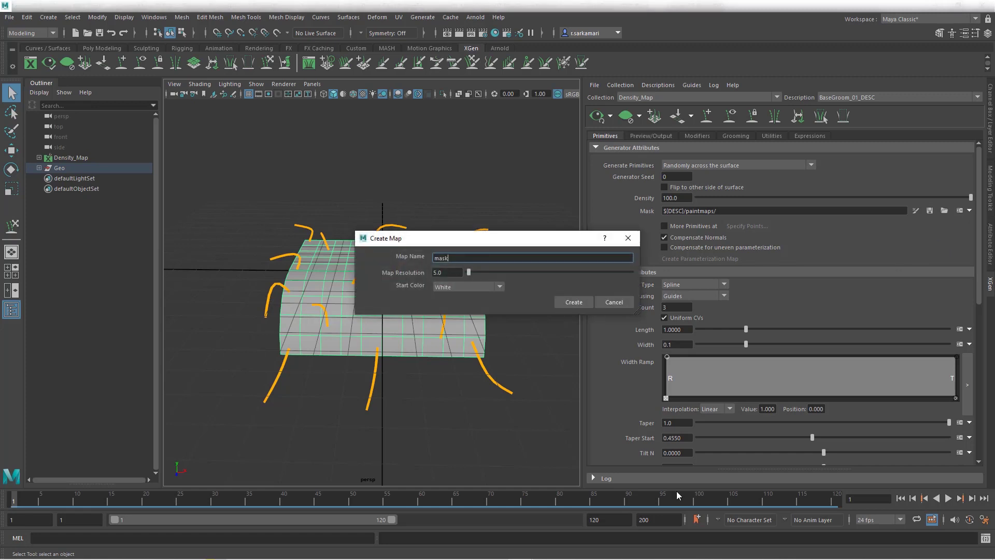
drag(466, 238, 400, 337)
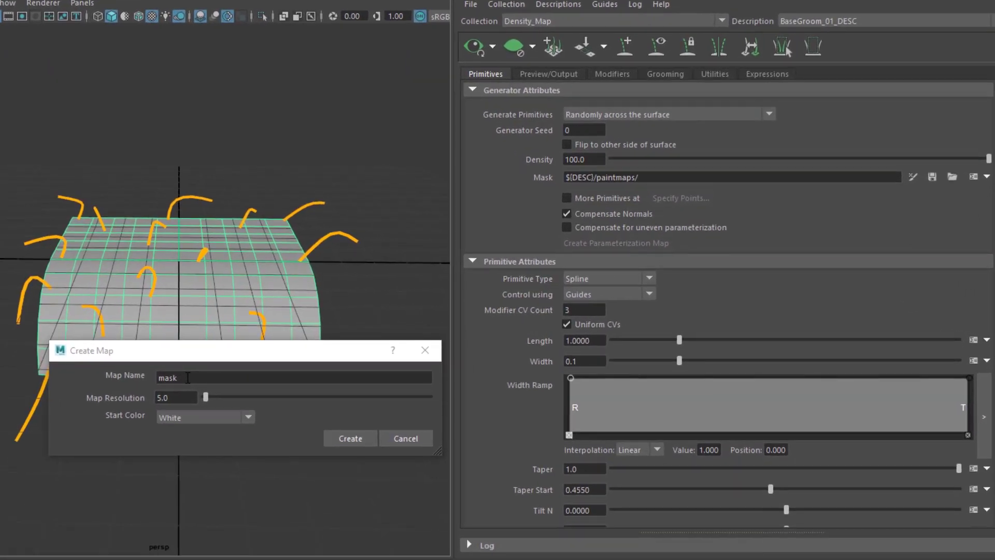
double_click(188, 378)
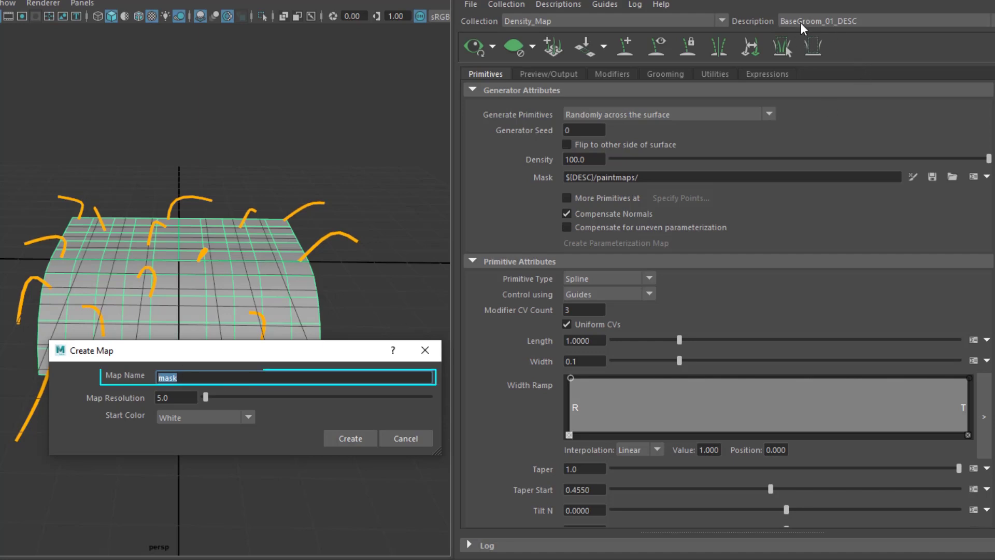
click(184, 378)
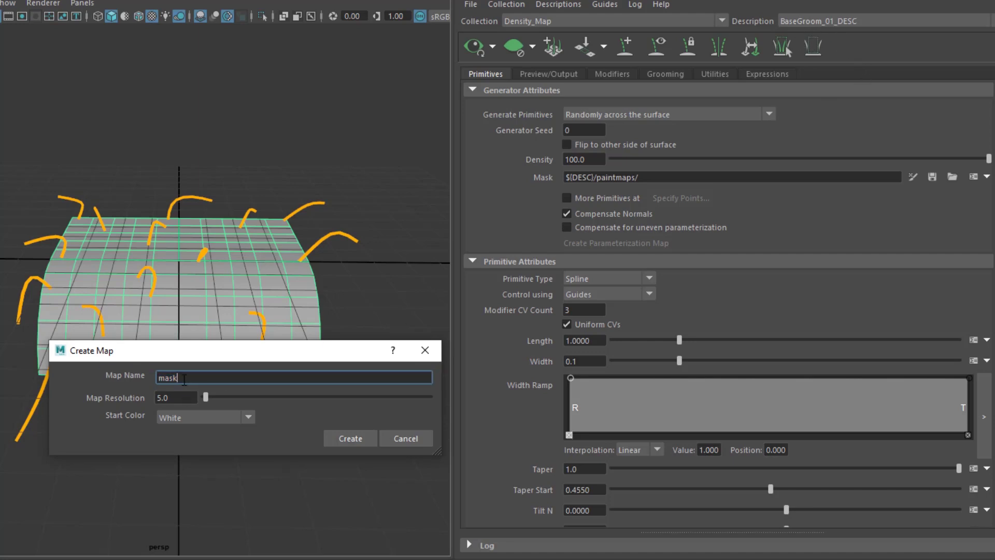
text(_BaseGroom_01)
key(ctrl+a)
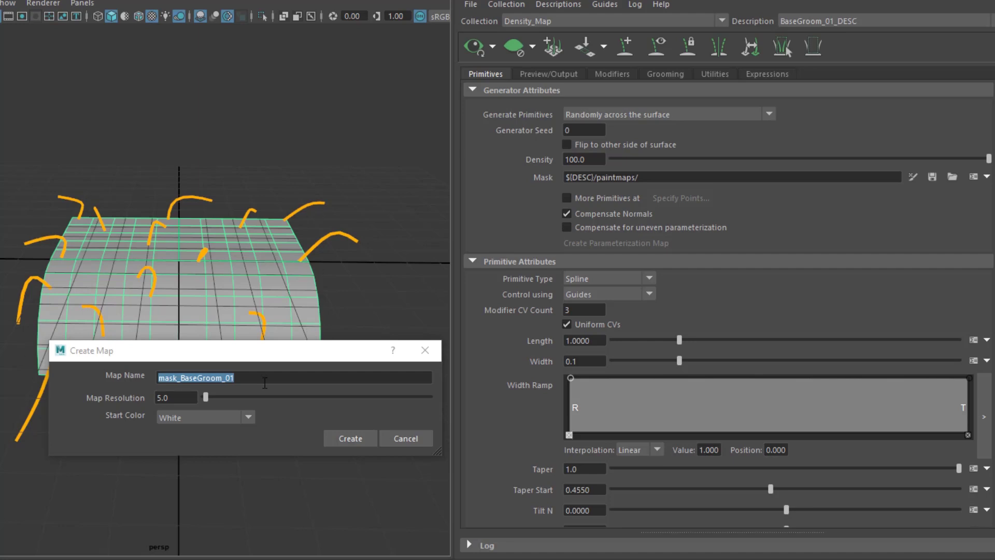
Create the mask map with a Black start color and clear the XGen preview from the surface.
click(185, 419)
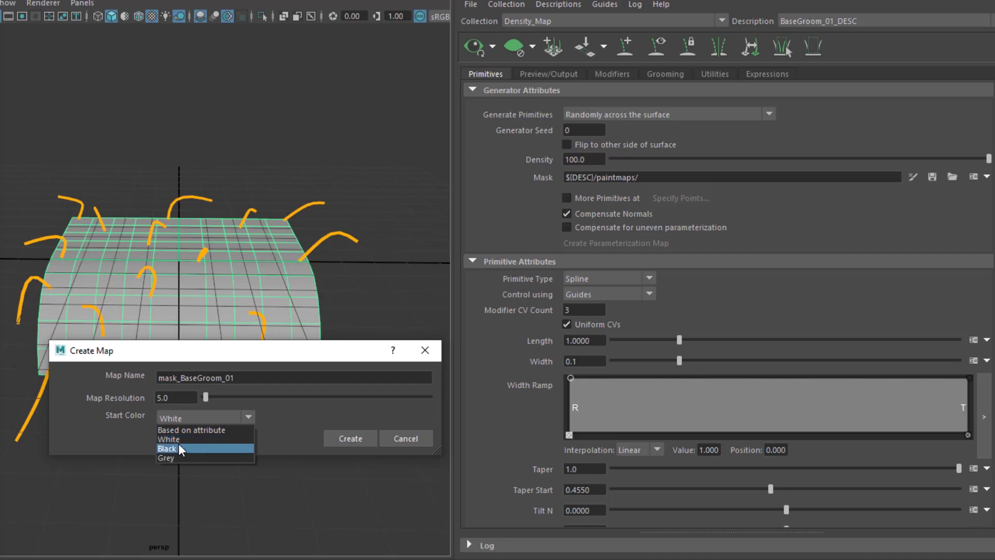
click(180, 449)
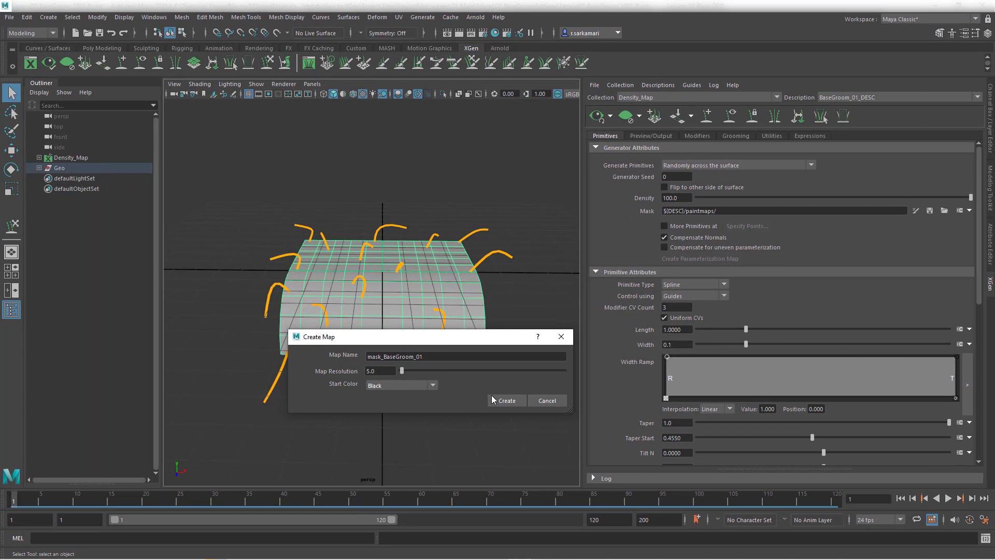
click(505, 400)
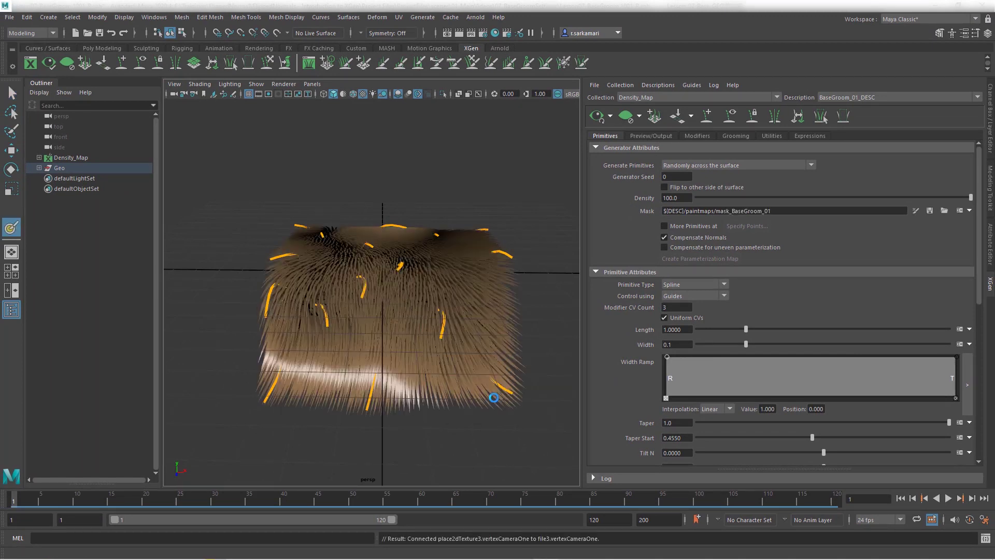
click(626, 116)
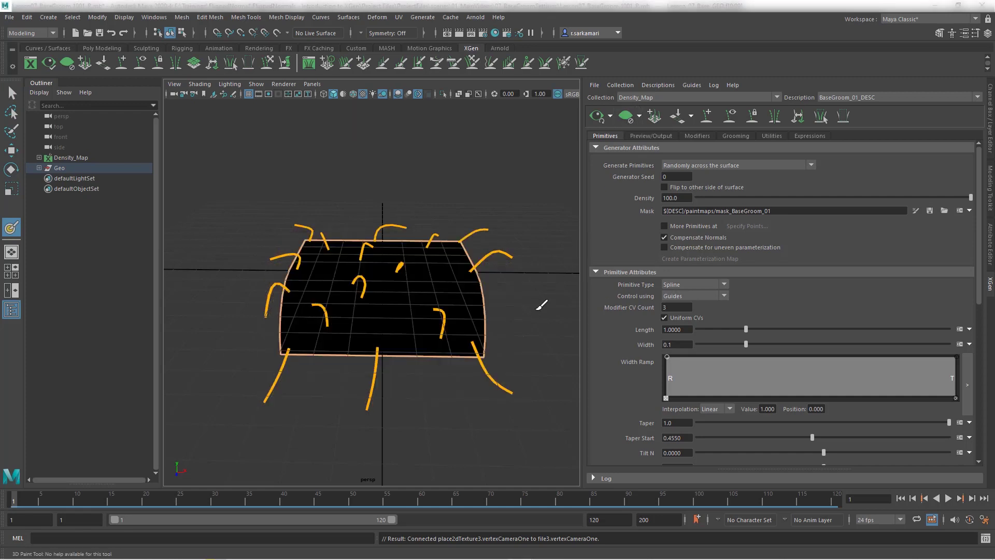
Set up the 3D Paint Tool with a solid brush profile, a radius of about 1.35 and a white paint color.
alt+drag(422, 399, 426, 417)
double_click(11, 227)
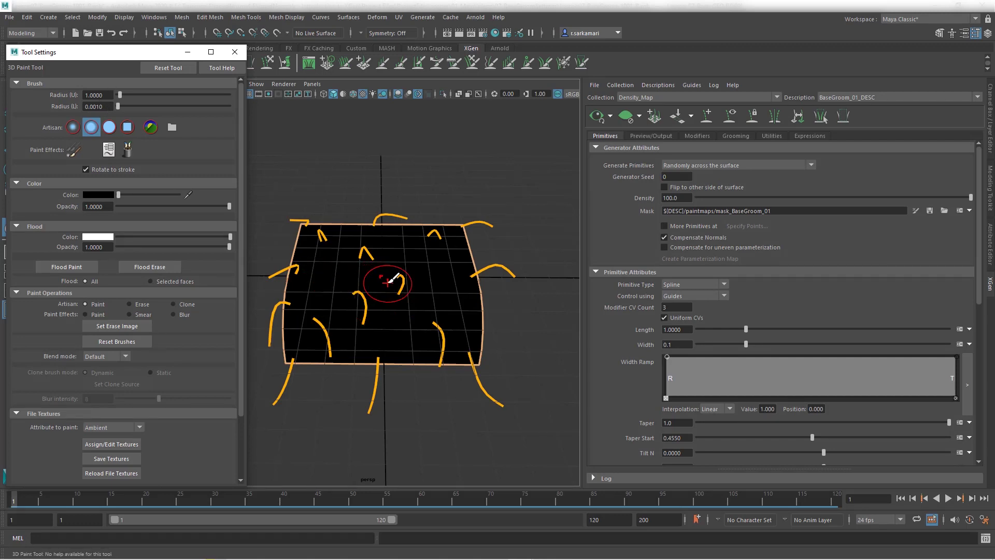
key(b)
mouse_move(378, 288)
mouse_down()
mouse_move(414, 292)
mouse_move(381, 288)
mouse_up()
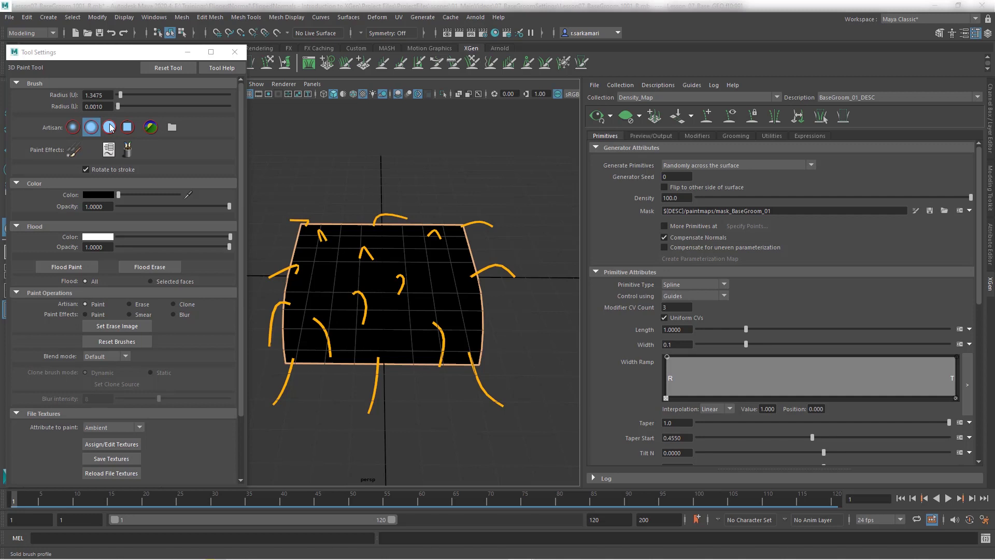
click(109, 127)
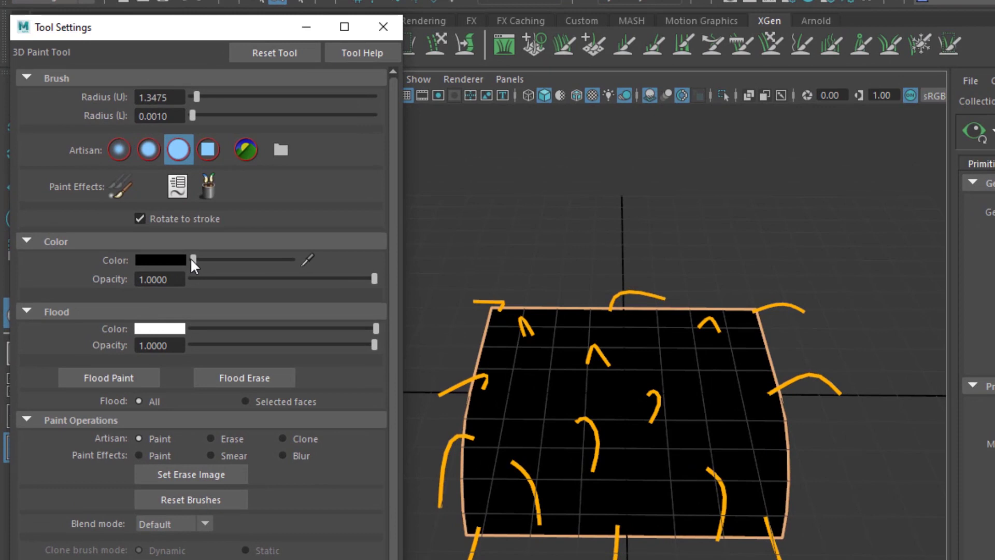
mouse_move(154, 226)
mouse_down()
mouse_move(228, 236)
mouse_move(304, 299)
mouse_up()
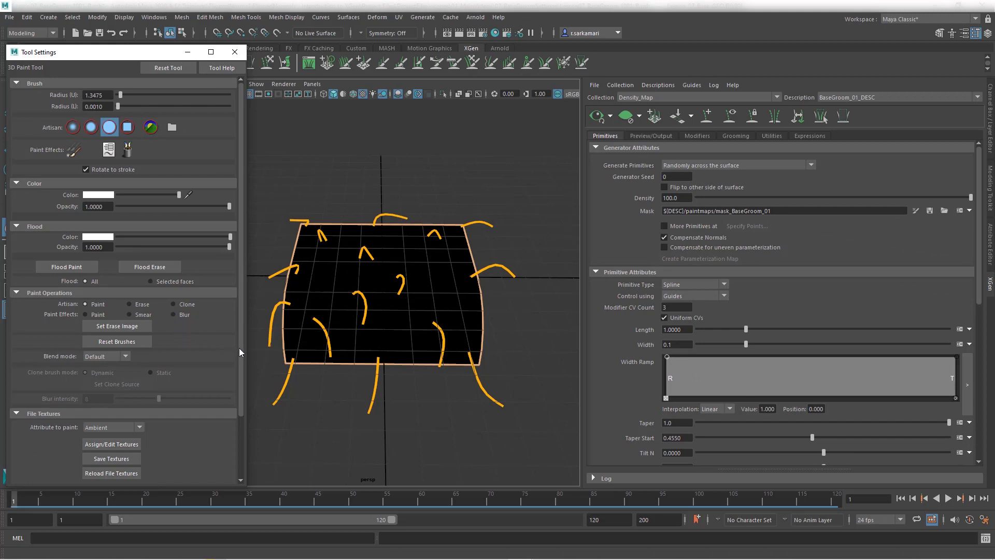
Enlarge the brush and paint a large white circular area in the middle of the plane's black mask.
drag(240, 352, 241, 416)
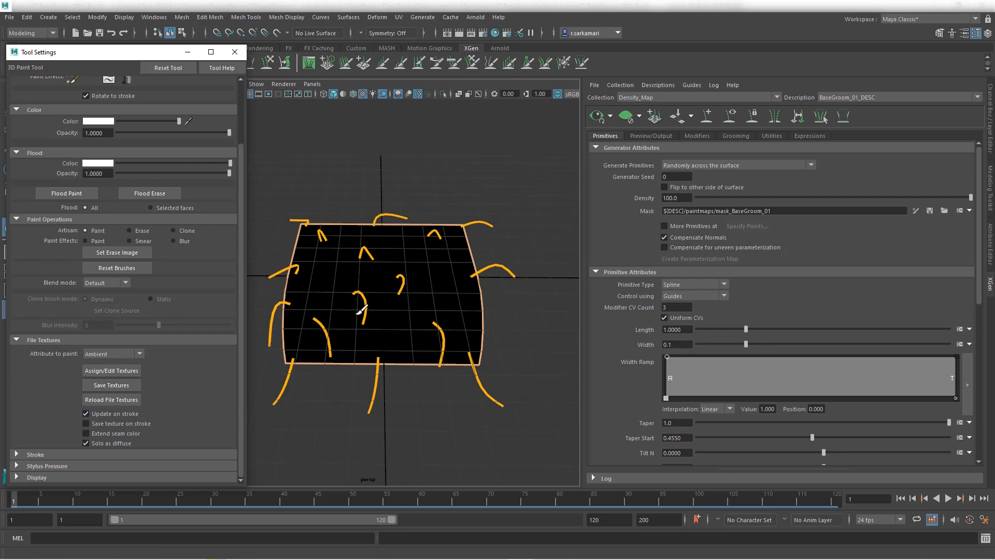
key(b)
drag(374, 272, 403, 279)
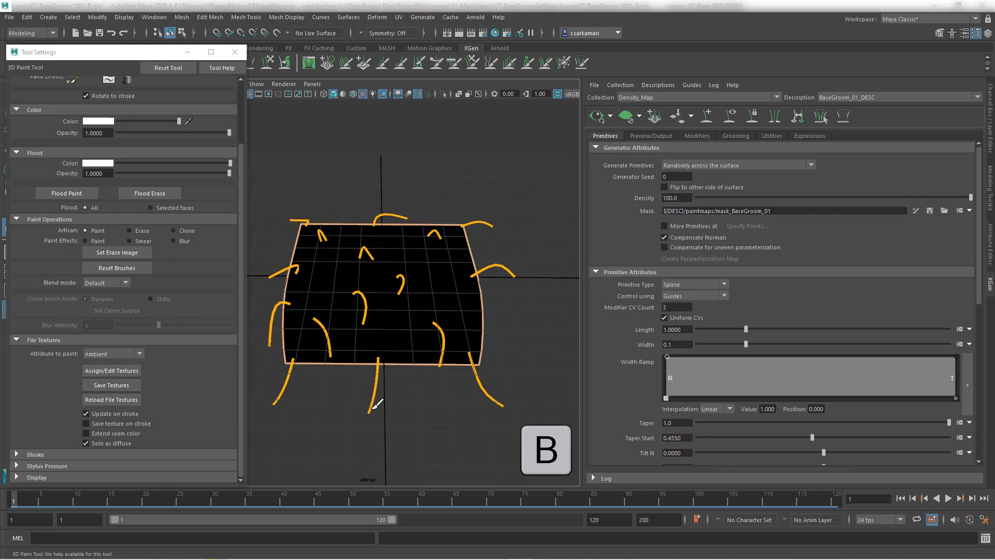
mouse_move(407, 417)
alt+mouse_down()
mouse_move(403, 434)
mouse_move(397, 424)
alt+mouse_up()
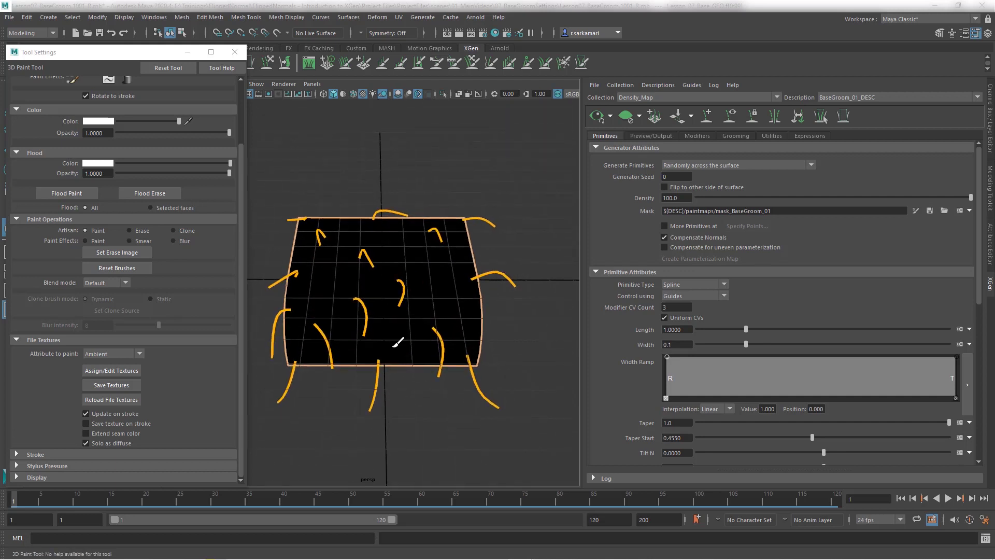
click(381, 277)
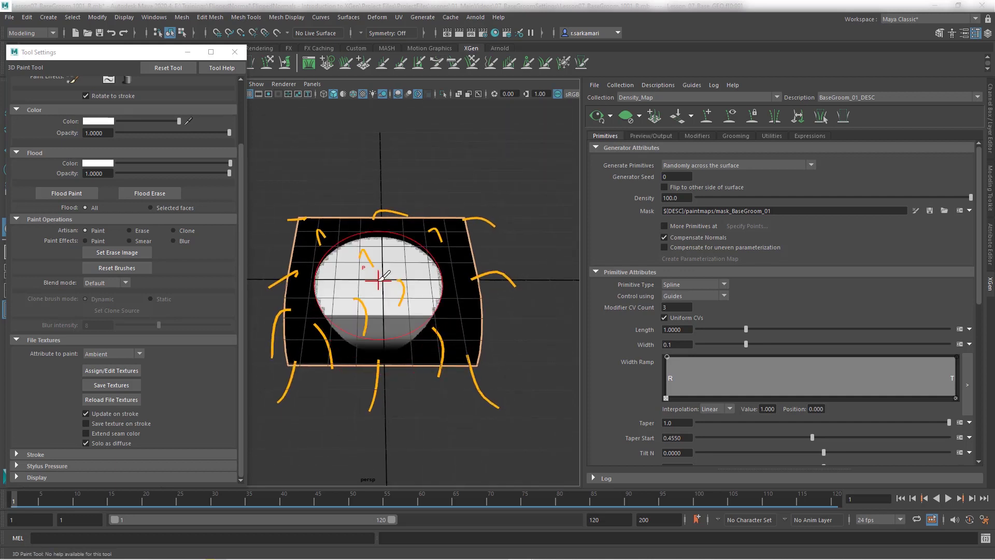
key(ctrl+z)
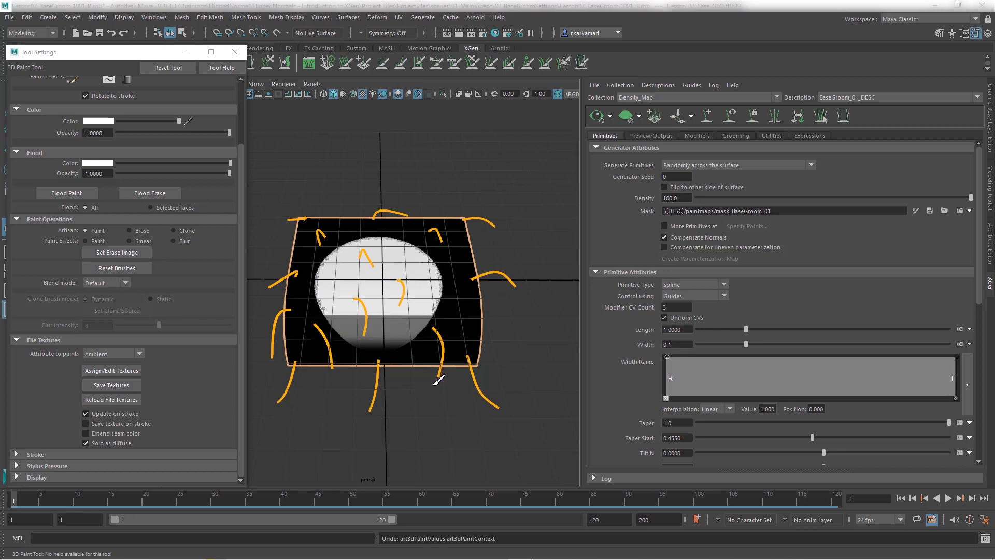
mouse_move(411, 418)
alt+mouse_down()
mouse_move(404, 384)
mouse_move(406, 398)
alt+mouse_up()
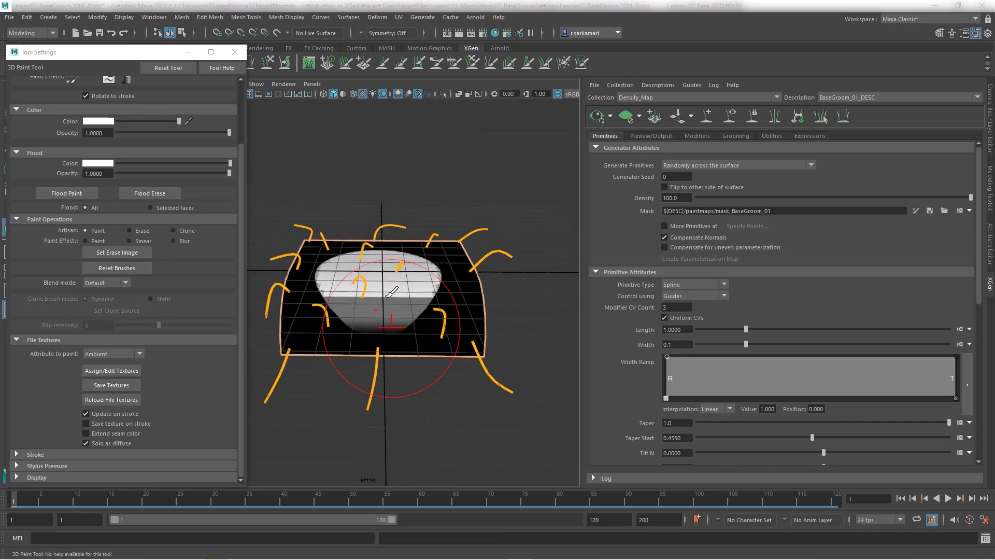
drag(391, 290, 360, 304)
Erase the grey, faded front portion of the painted white area on the plane.
click(130, 230)
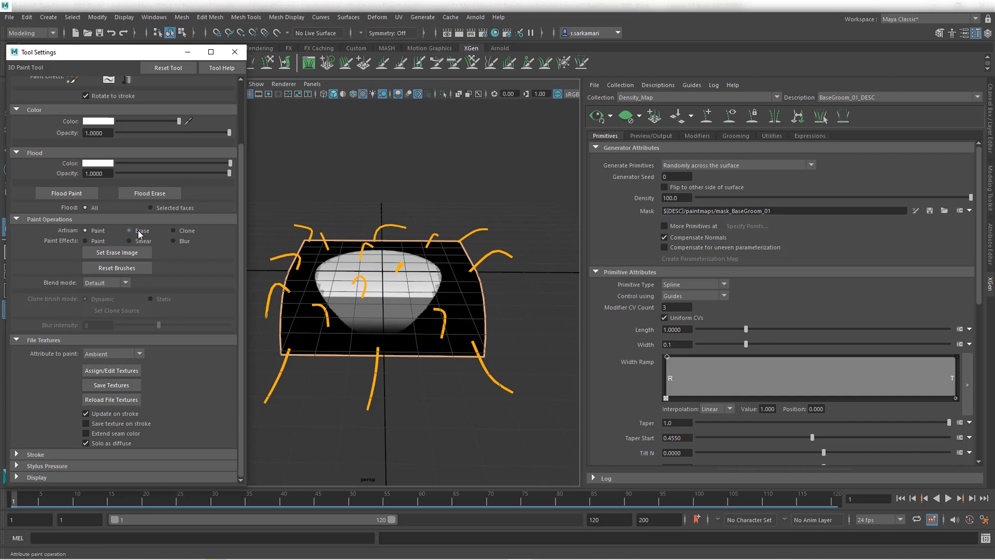
click(380, 317)
mouse_move(320, 313)
mouse_down()
mouse_move(435, 304)
mouse_move(407, 325)
mouse_move(349, 325)
mouse_up()
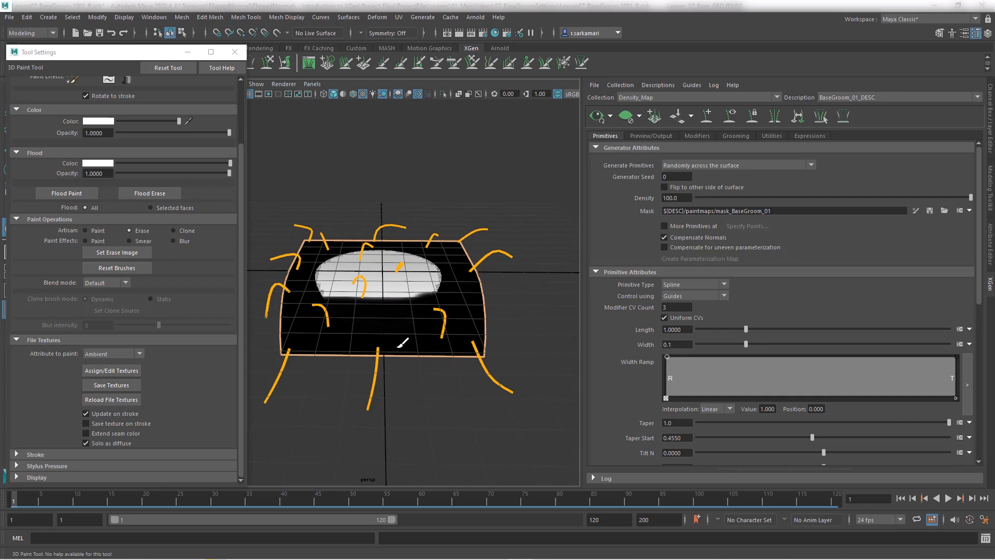
Preview and clear the hair, then save the painted textures and the density mask map.
click(597, 116)
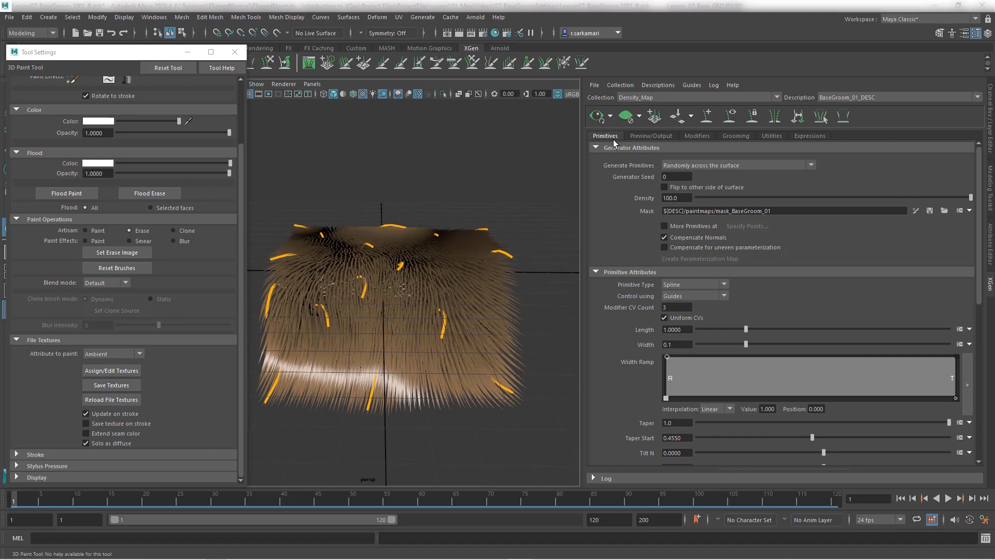
click(626, 119)
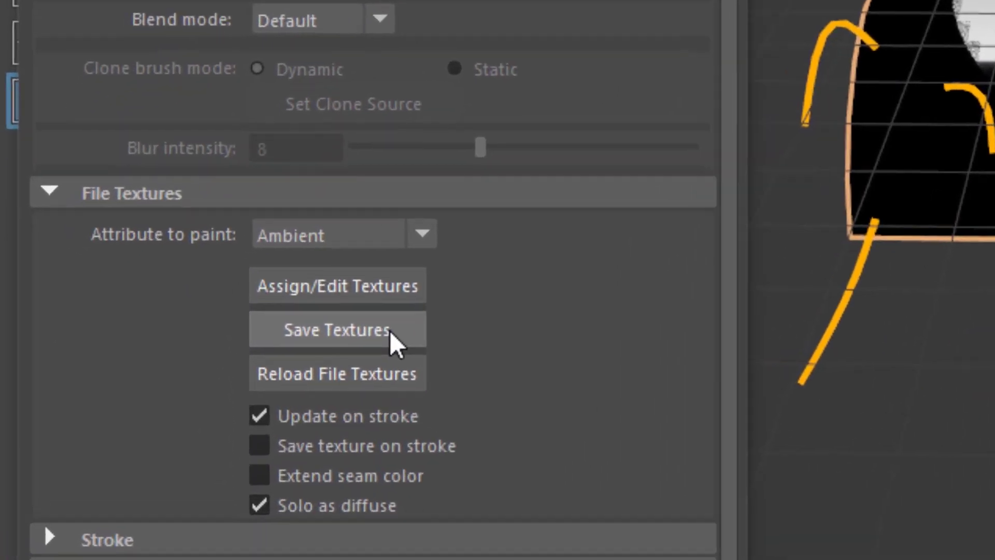
click(128, 385)
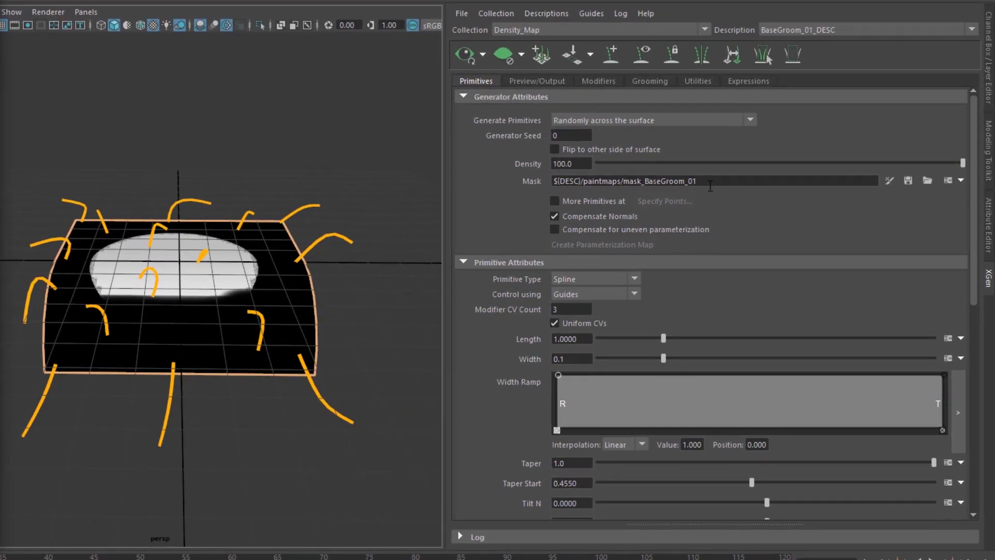
click(909, 181)
click(908, 181)
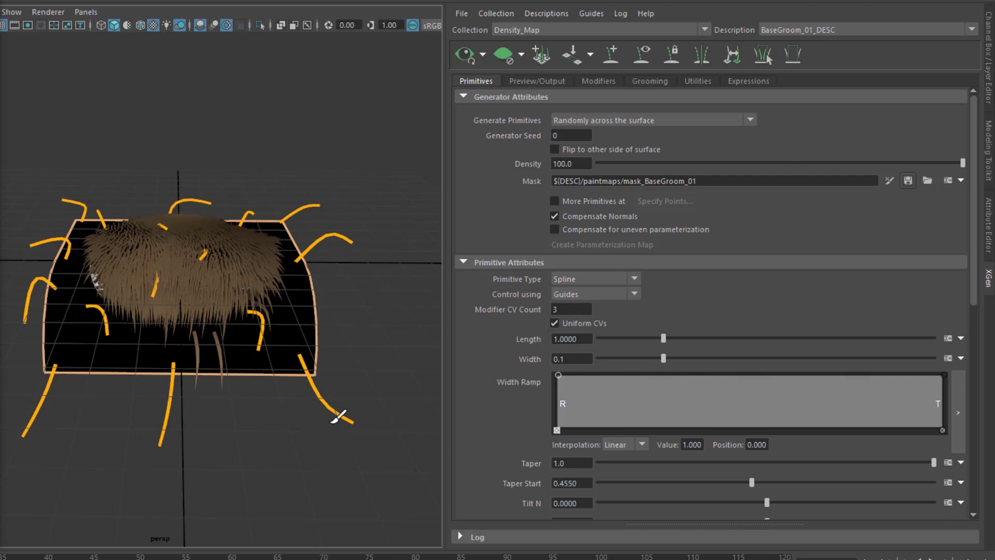
Examine the hair edge against the painted mask boundary up close from the side.
alt+drag(290, 456, 358, 440)
alt+drag(235, 407, 156, 452)
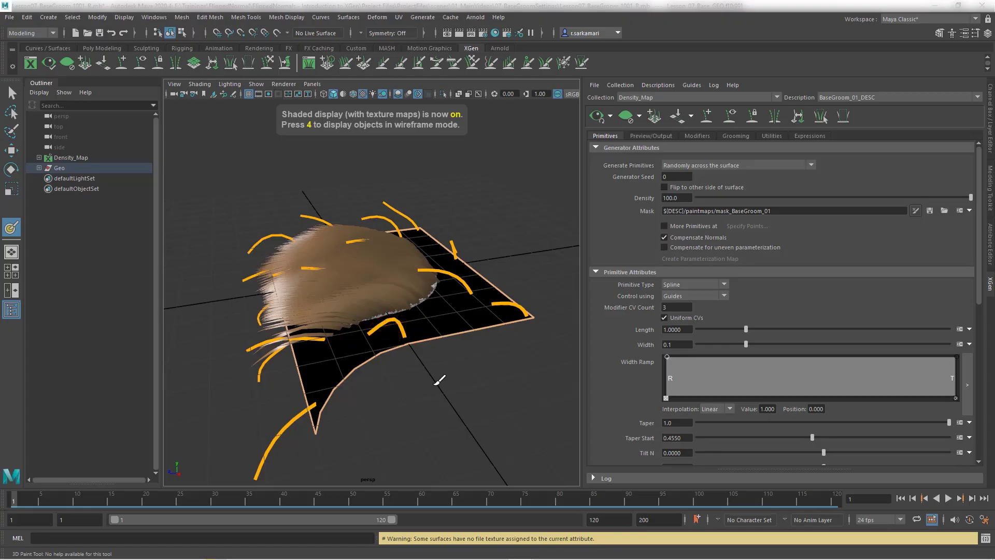
alt+right_drag(447, 372, 470, 379)
alt+middle_drag(469, 379, 428, 373)
alt+drag(427, 373, 423, 378)
alt+right_drag(436, 397, 469, 406)
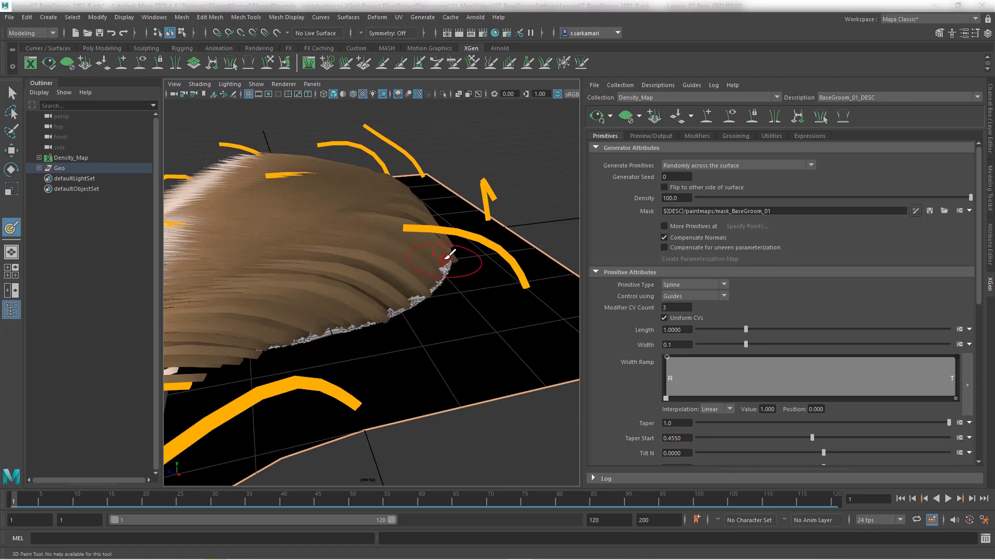
click(959, 210)
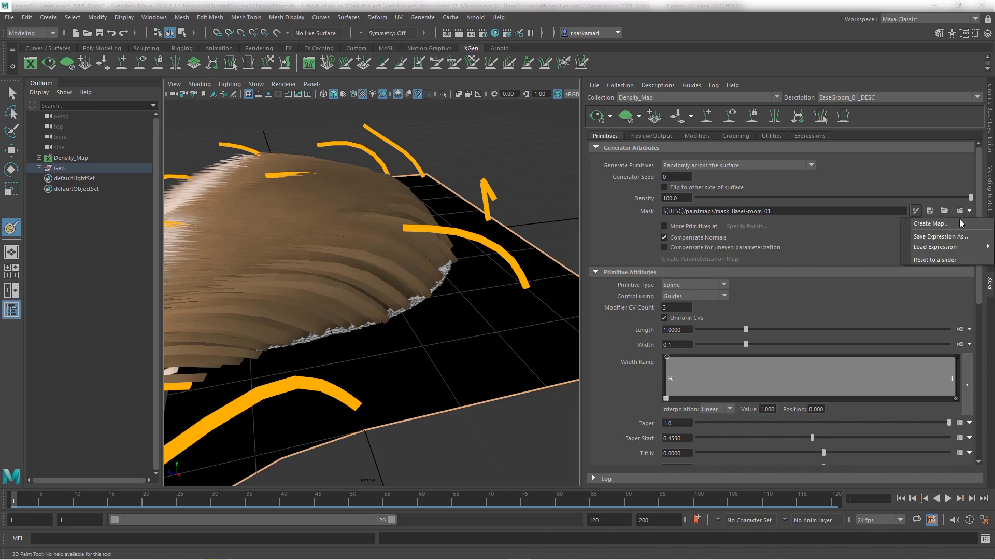
click(958, 222)
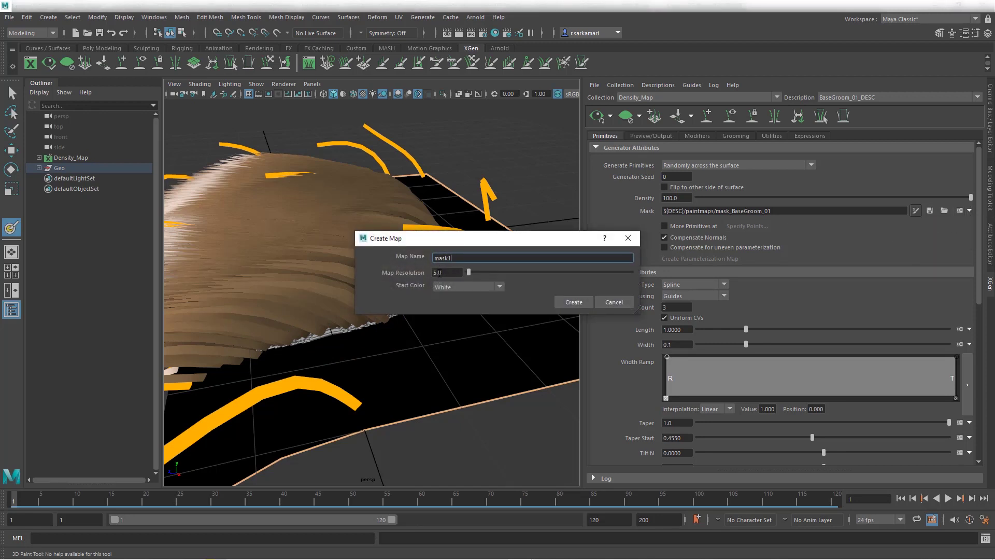
double_click(446, 272)
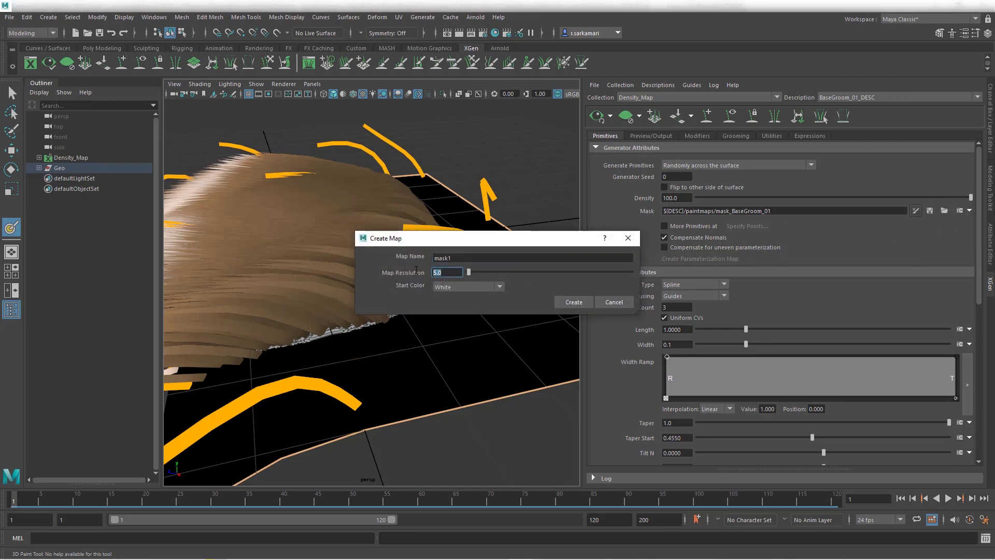
click(614, 302)
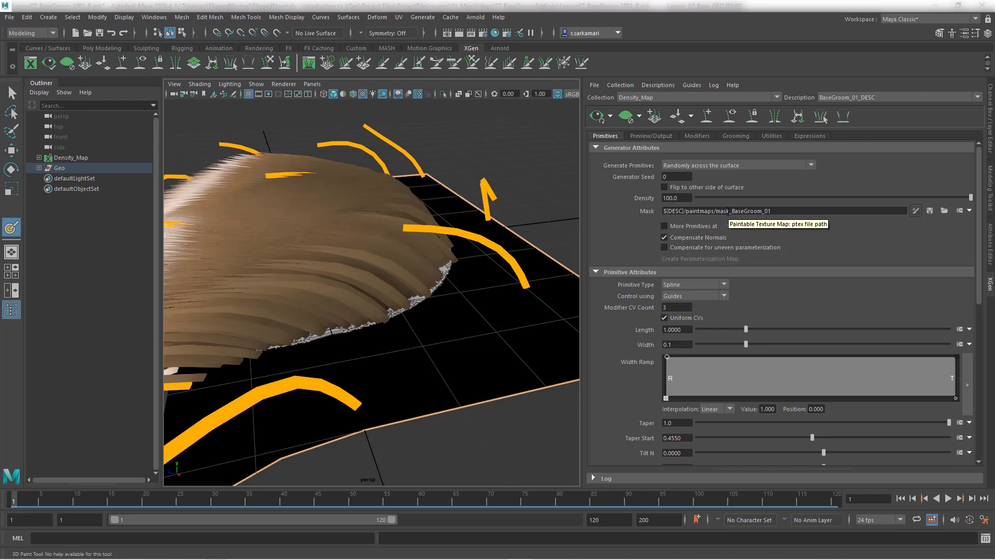
Deselect the plane and change the 3dpaint resolution in the mask expression to 25.0, accepting the edit.
click(13, 93)
click(179, 183)
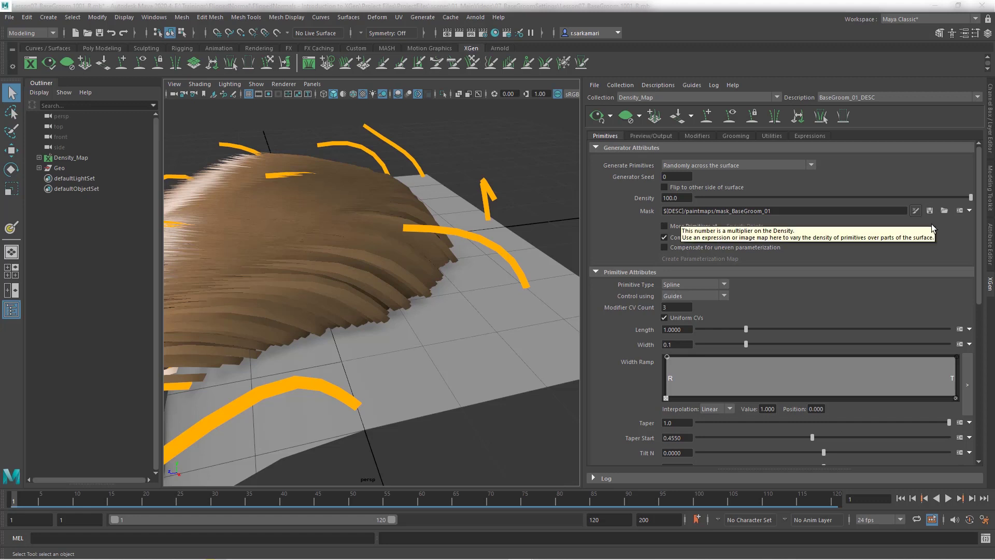
click(961, 212)
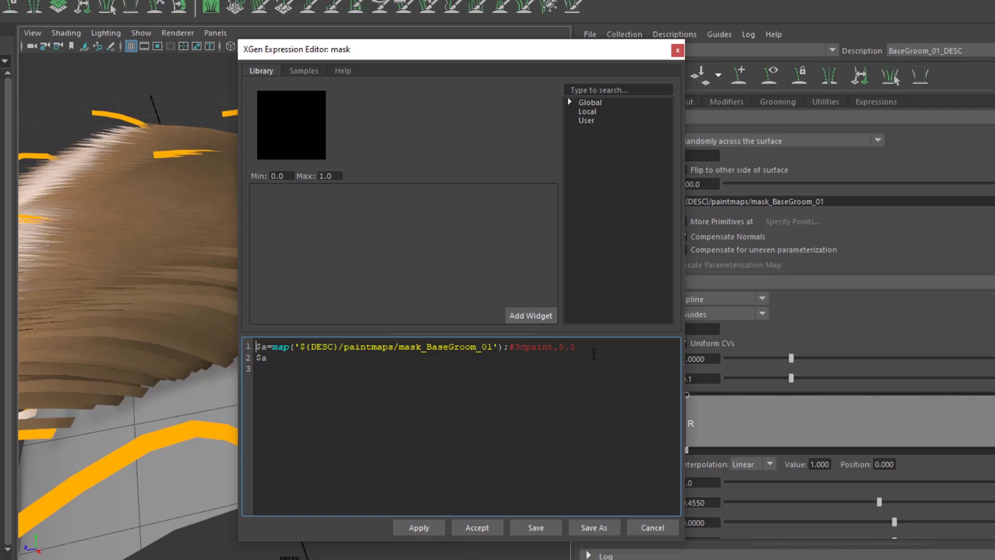
drag(595, 351, 239, 357)
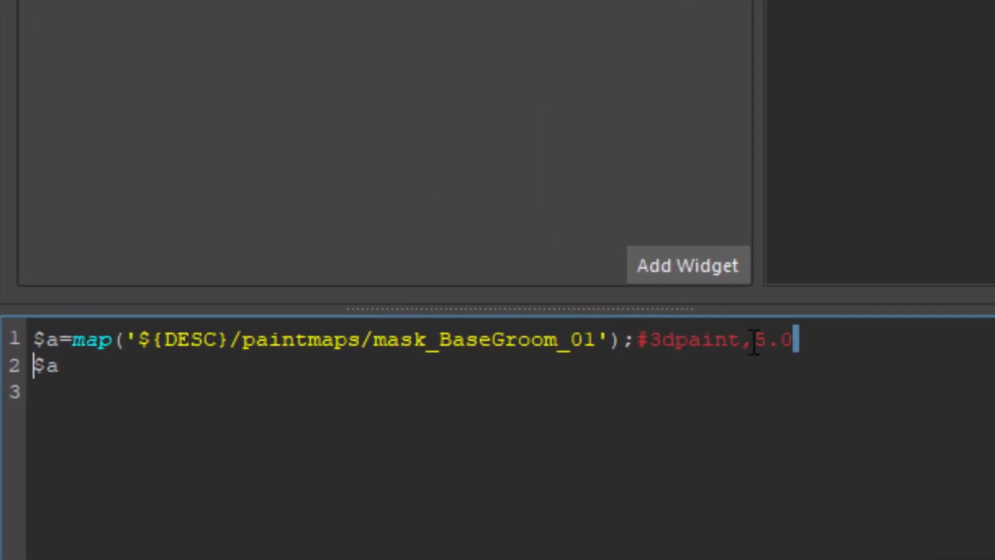
drag(679, 342, 713, 343)
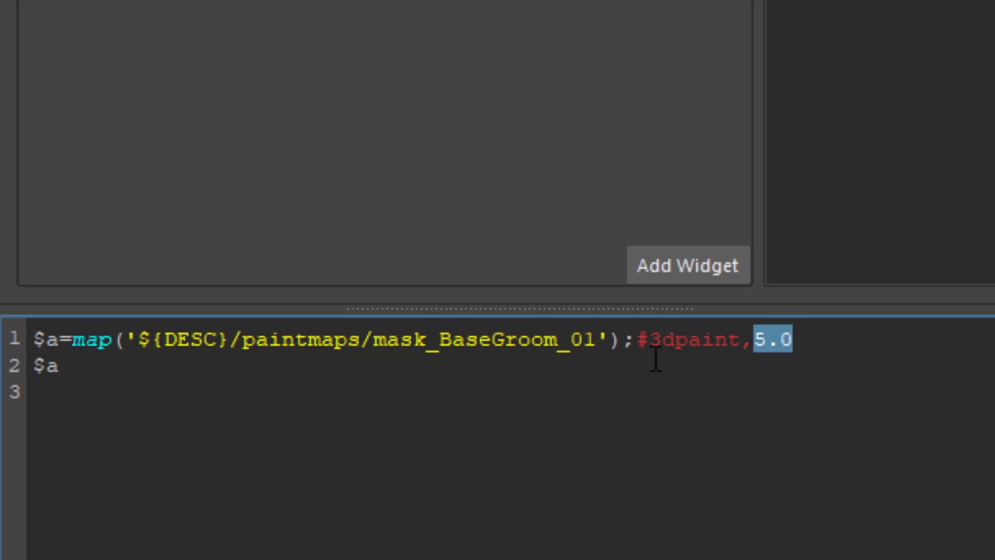
click(768, 343)
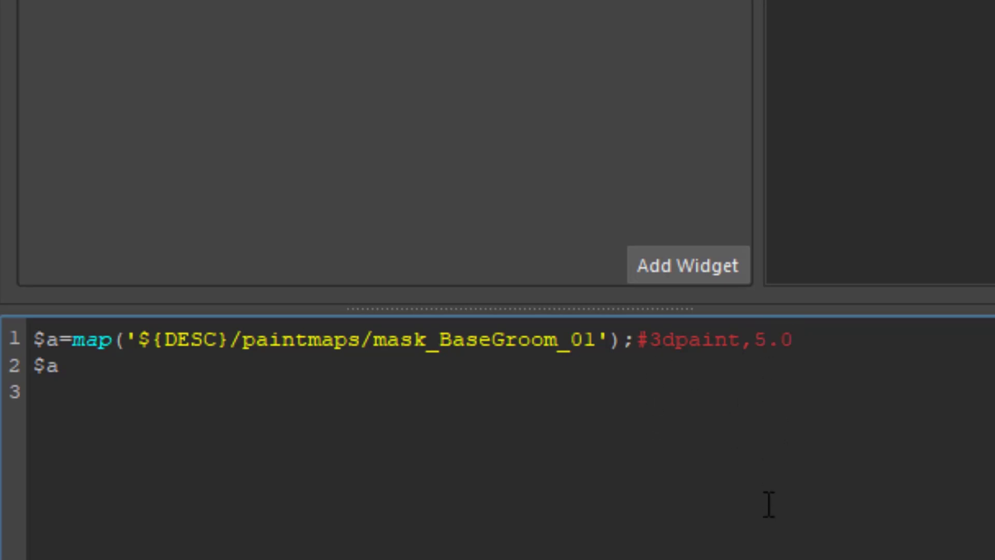
key(BackSpace)
text(25)
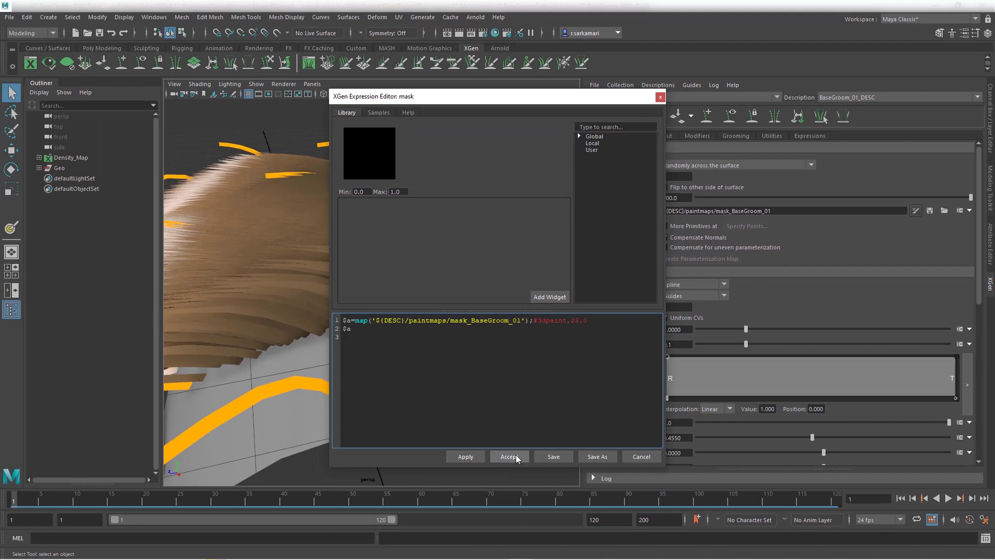
click(542, 456)
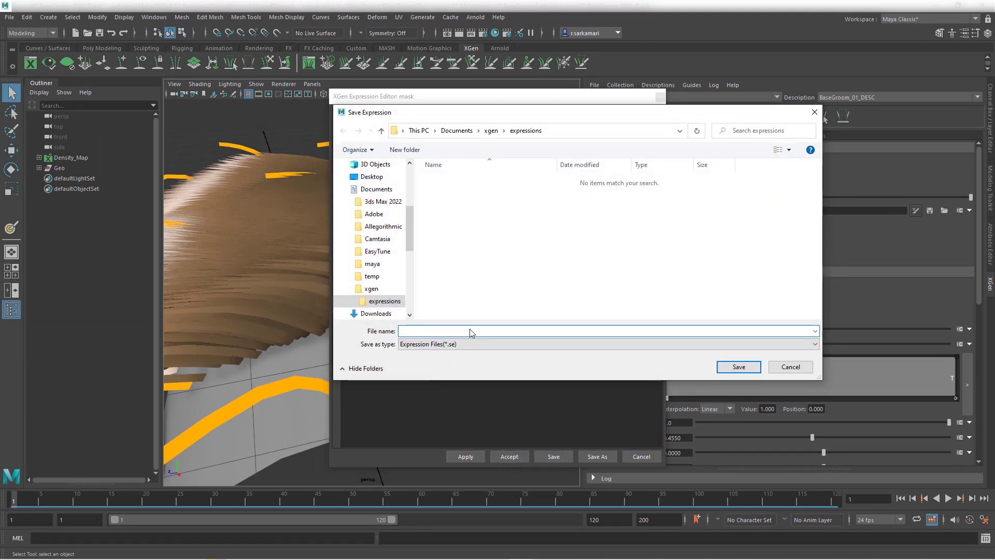
click(780, 369)
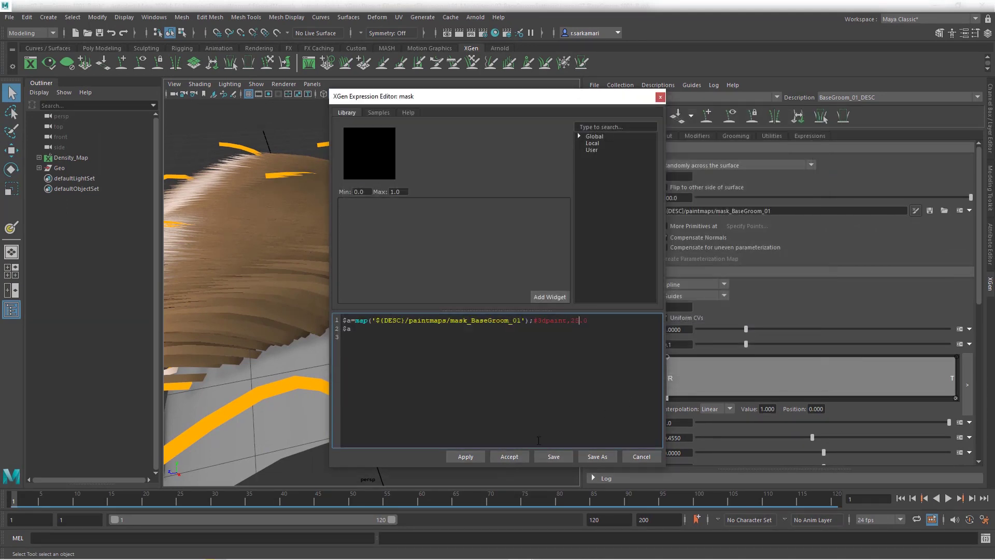
click(498, 457)
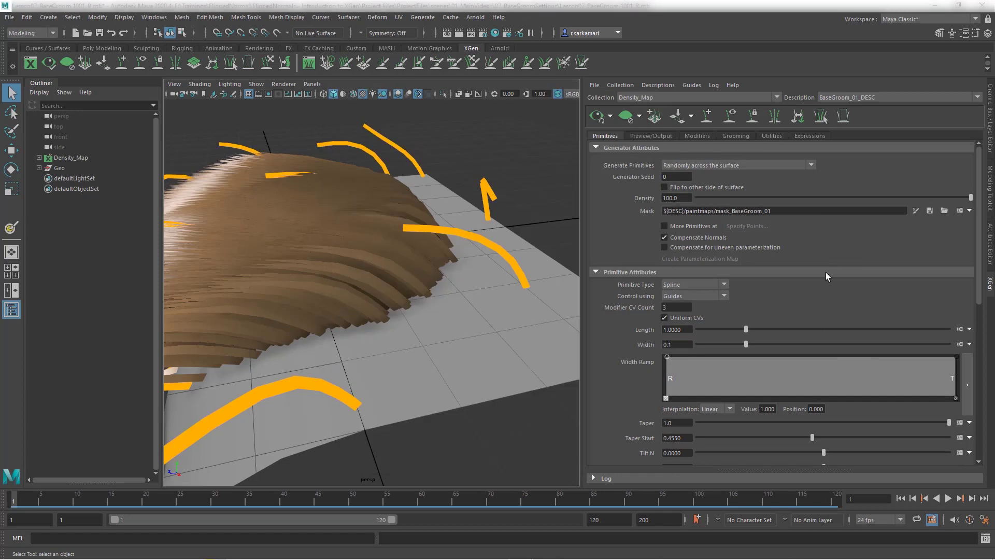
Reopen the density mask for 3D painting, then reapply its expression and close the expression editor.
click(916, 210)
mouse_move(971, 197)
mouse_down()
mouse_move(826, 197)
mouse_move(984, 200)
mouse_up()
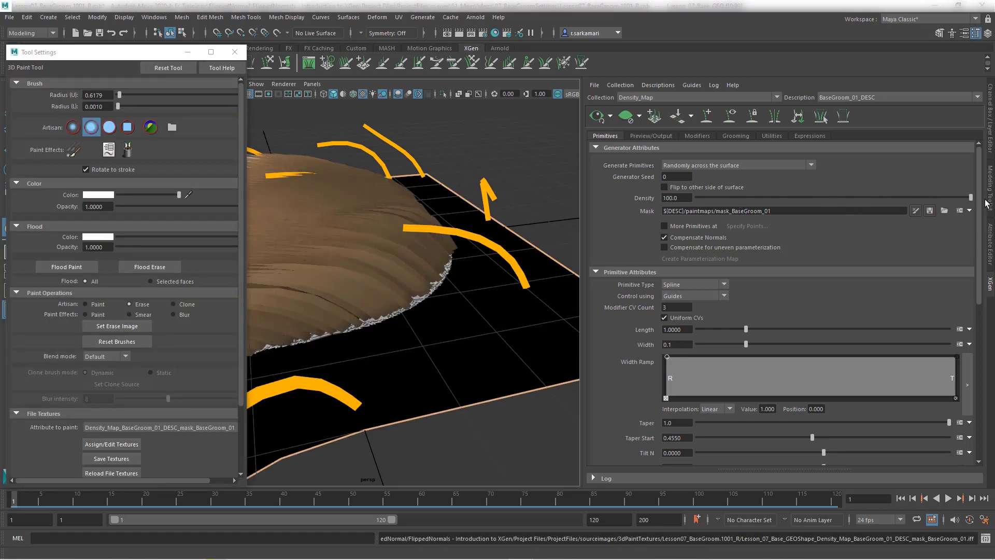
click(959, 211)
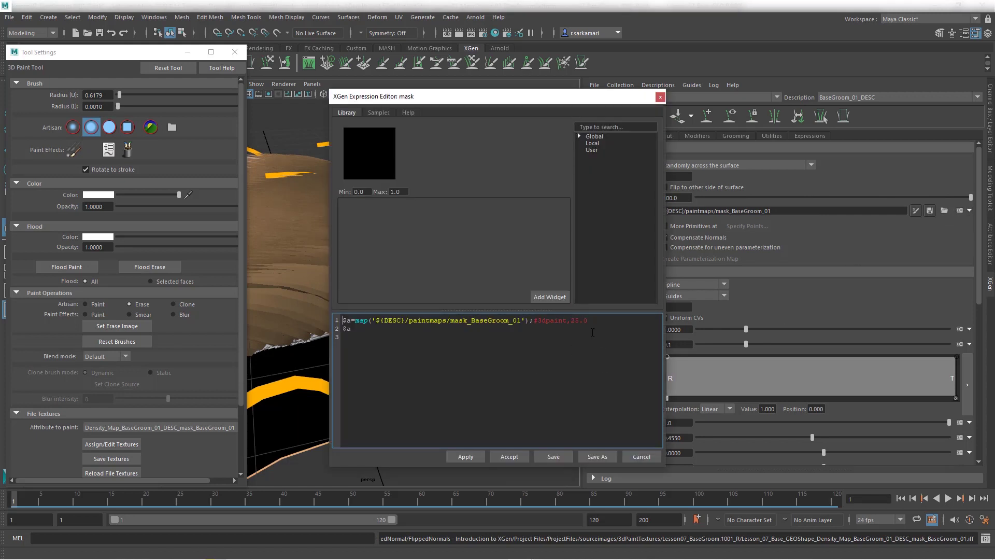
click(458, 457)
click(660, 97)
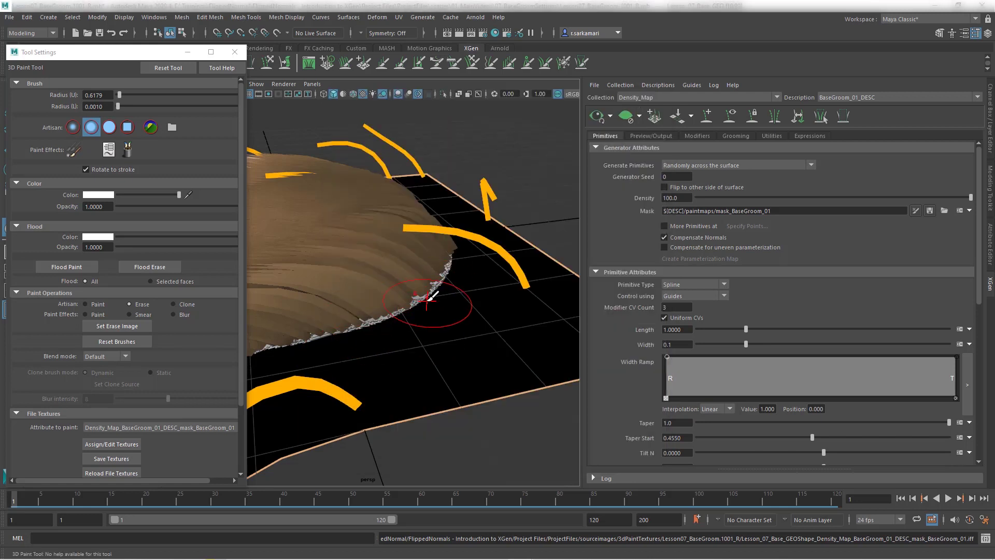
Set the base groom's generator density to 200.
drag(679, 198, 651, 199)
text(200)
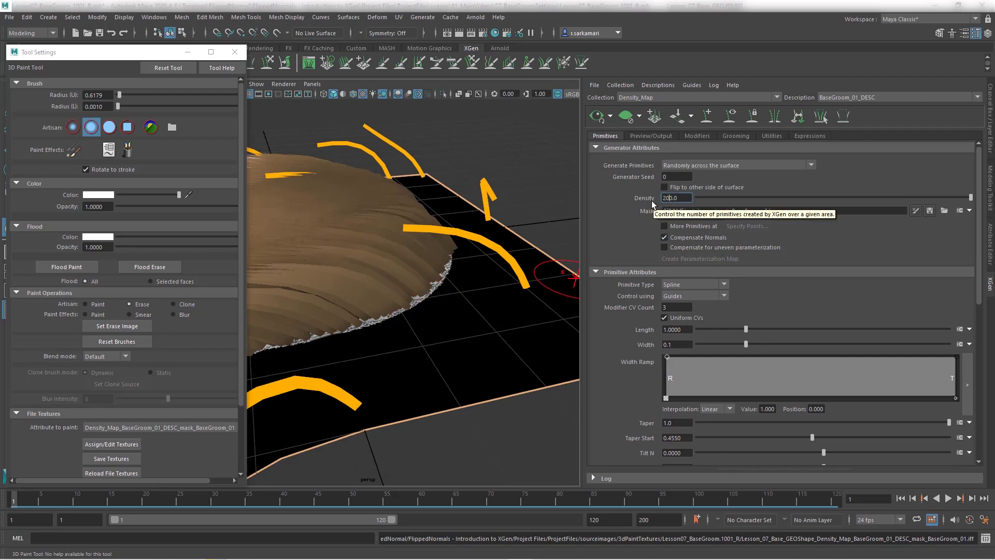
key(Return)
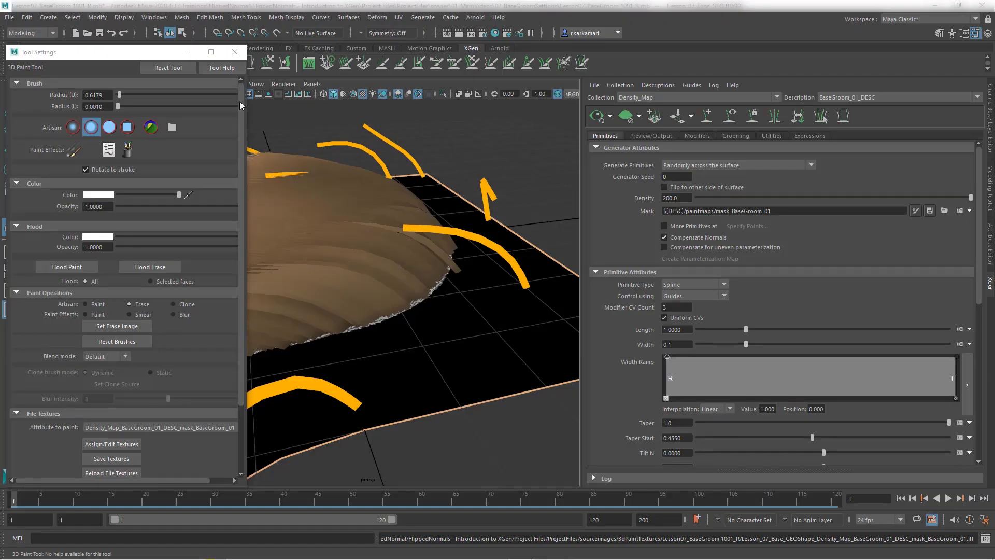
Close the 3D paint settings, return to the Select tool and deselect the plane.
click(235, 52)
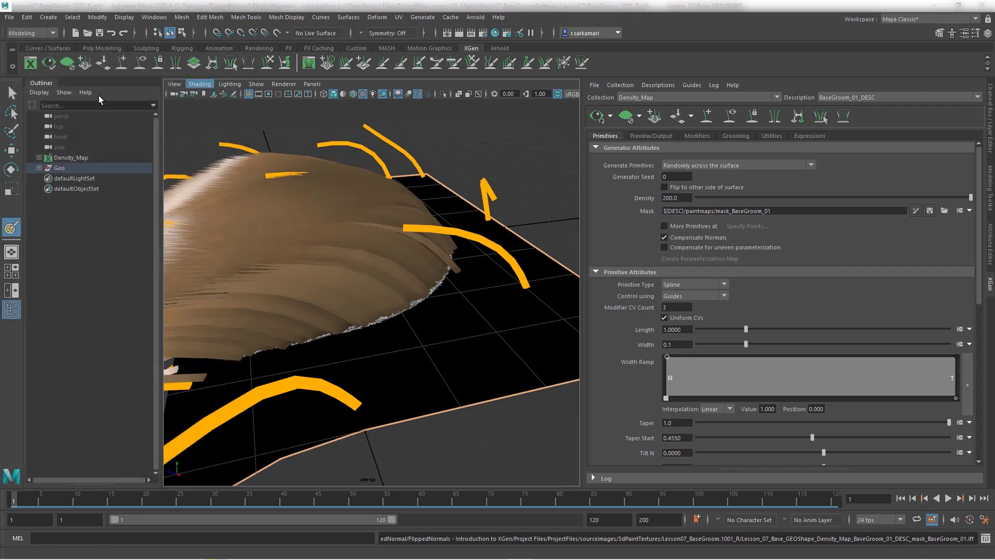
click(12, 93)
click(169, 129)
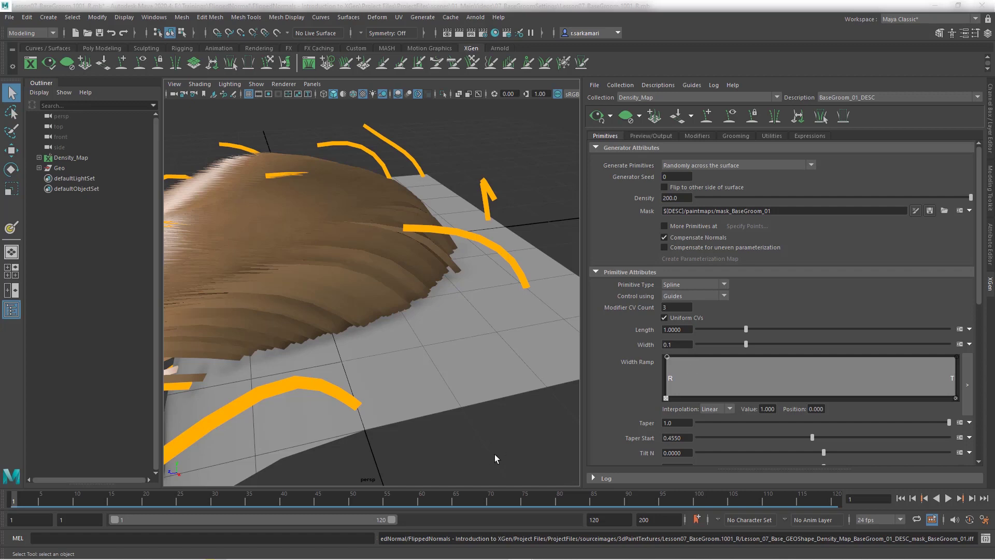
alt+drag(484, 453, 456, 442)
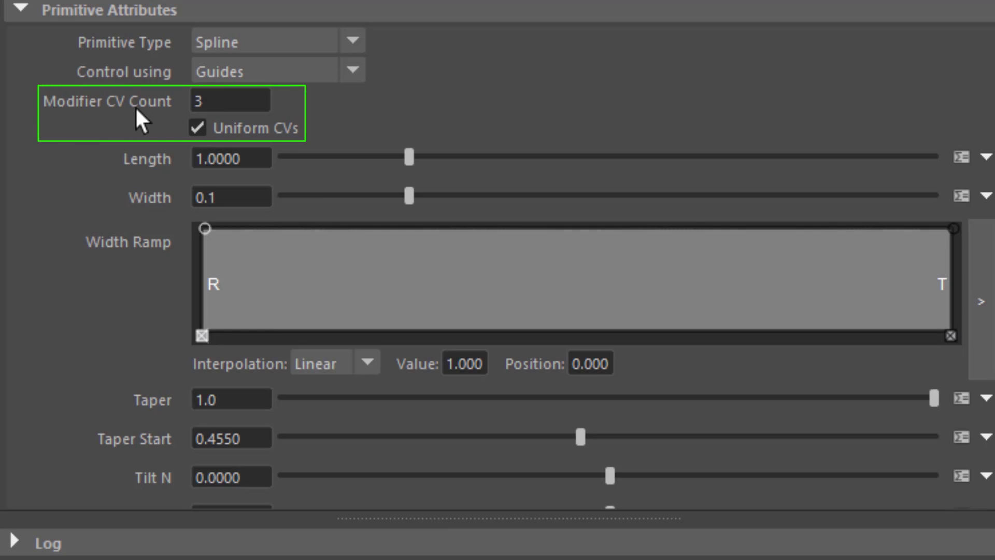
Set the splines' Modifier CV Count to 9 and inspect the smoother hair curves.
double_click(211, 108)
mouse_move(175, 273)
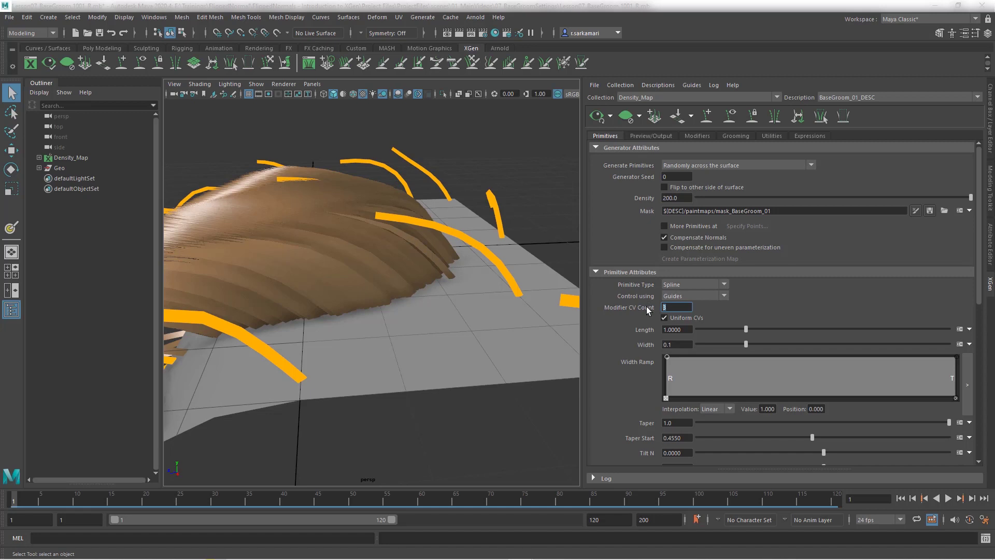
text(9)
key(Return)
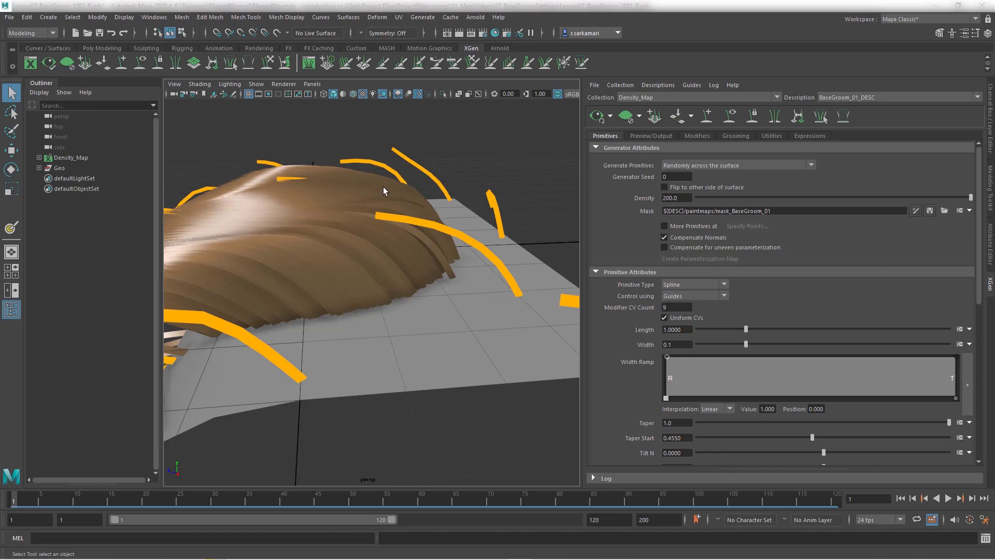
alt+drag(333, 251, 413, 238)
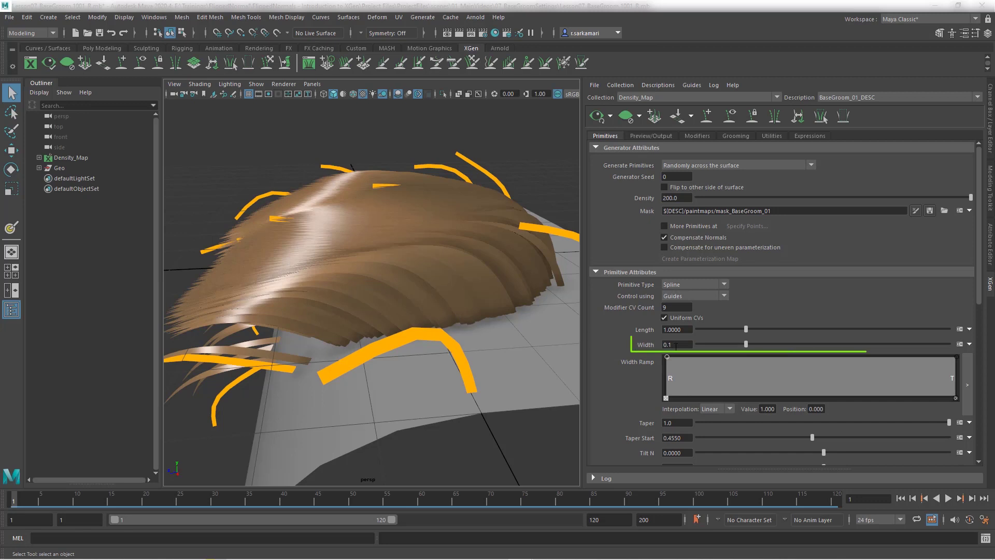
Thin the hair splines by trying a width of 0.05 and settling on 0.02.
drag(678, 345, 643, 345)
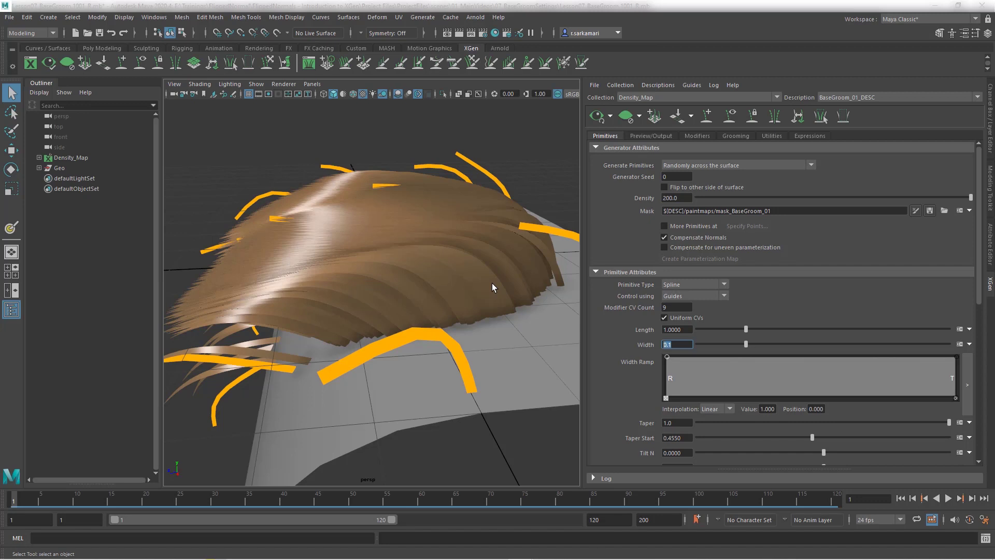
text(.05)
key(Return)
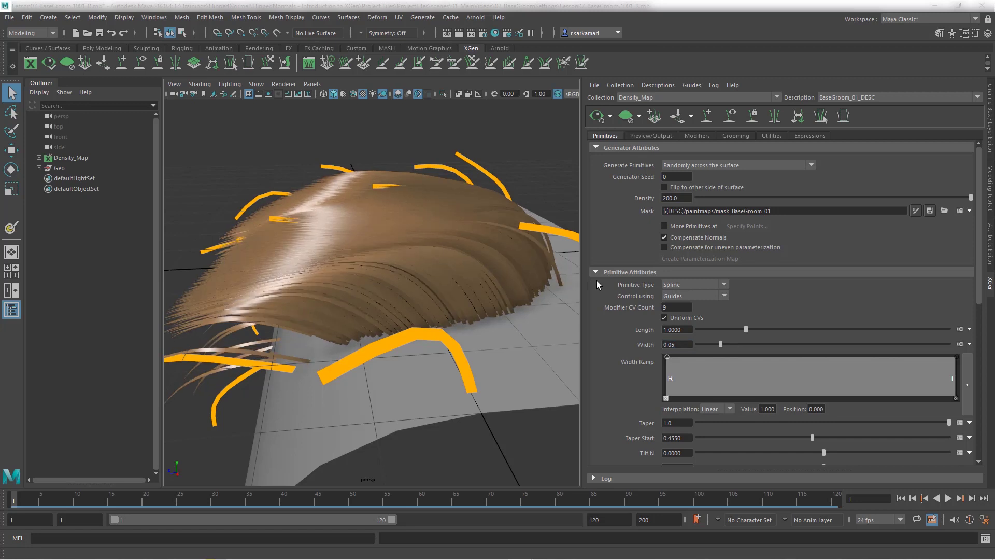
drag(671, 344, 679, 344)
key(Return)
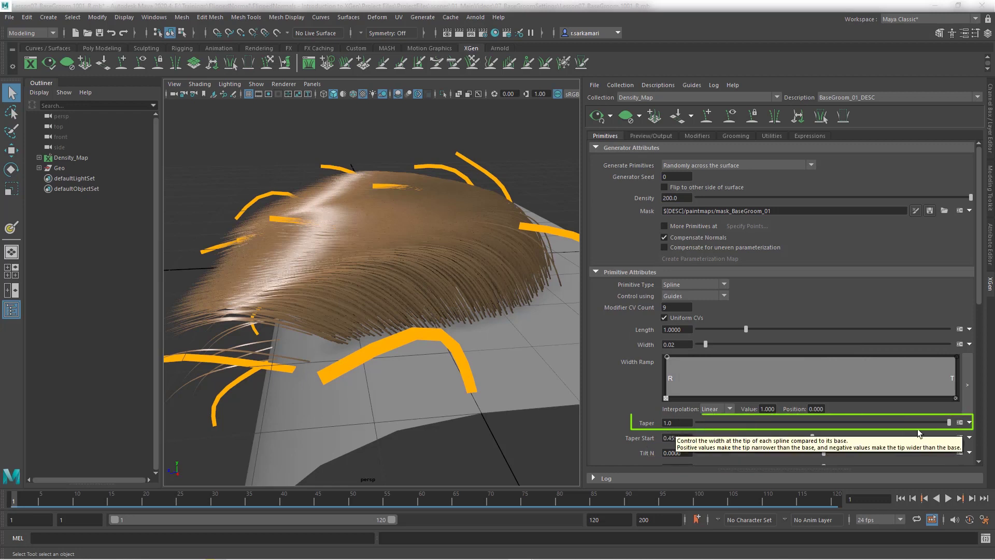
Compare the hair tips up close with taper values of 0.82 and 0, and set the taper to 0.8.
mouse_move(949, 424)
mouse_down()
mouse_move(860, 424)
mouse_move(971, 425)
mouse_move(926, 424)
mouse_up()
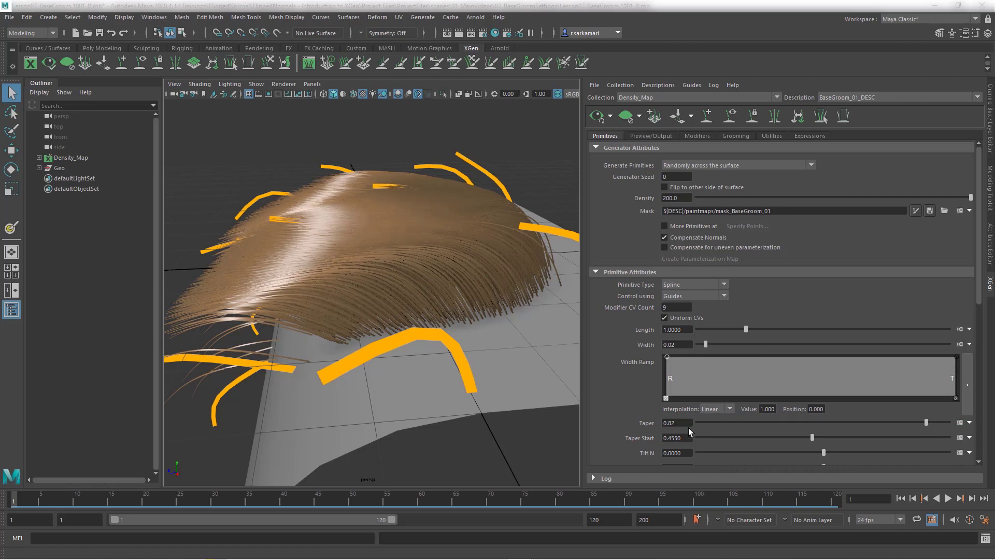
alt+drag(274, 314, 354, 314)
alt+right_drag(354, 314, 407, 332)
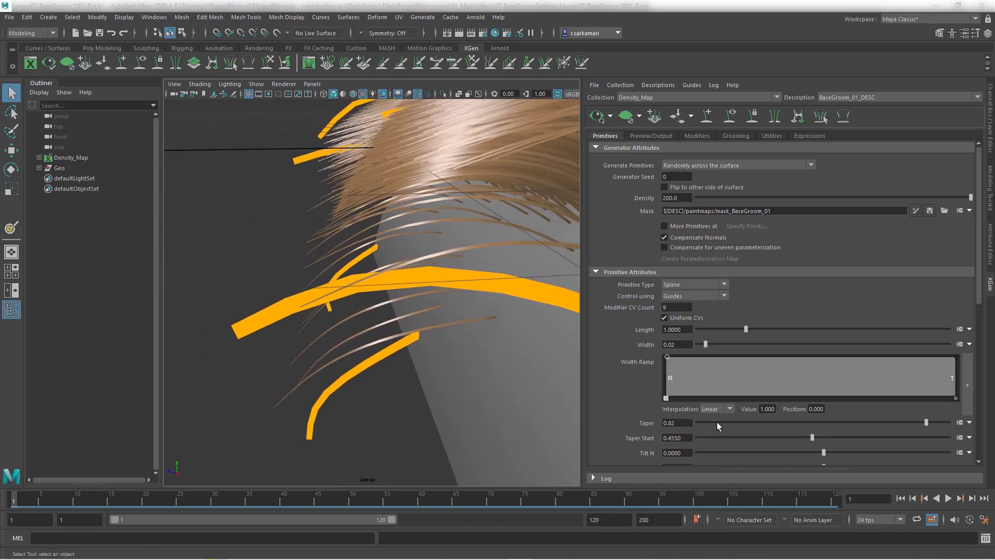
double_click(676, 423)
text(0)
key(Return)
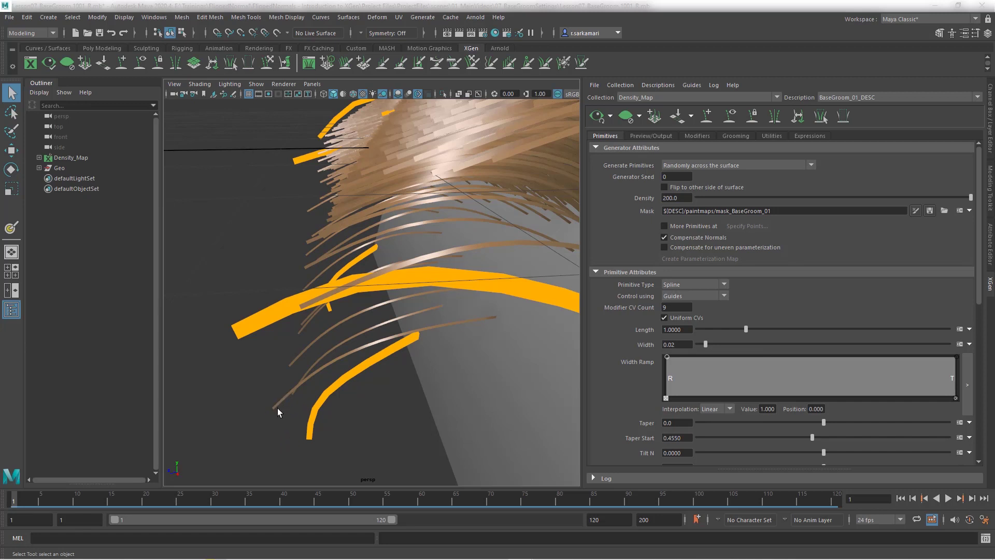
drag(680, 423, 584, 417)
text(0.8)
key(Return)
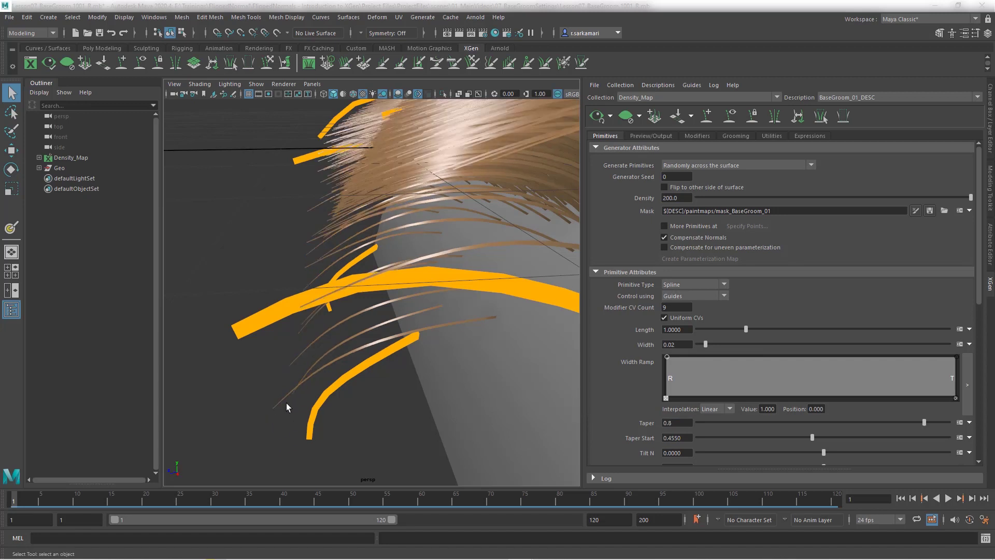
Reopen the density mask map for 3D painting on the plane, with the whole groom in view.
scroll(761, 349, down, 4)
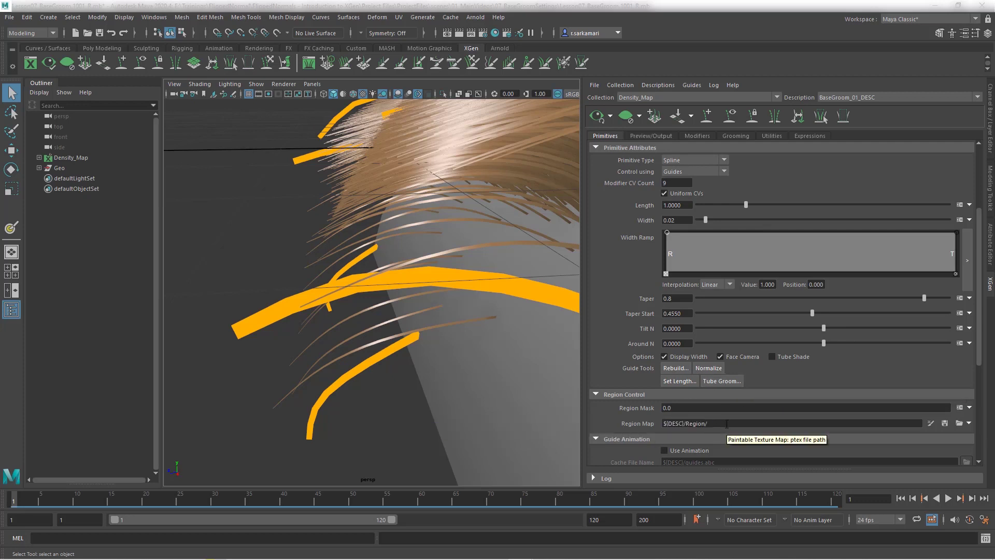
scroll(726, 424, down, 1)
scroll(727, 424, up, 5)
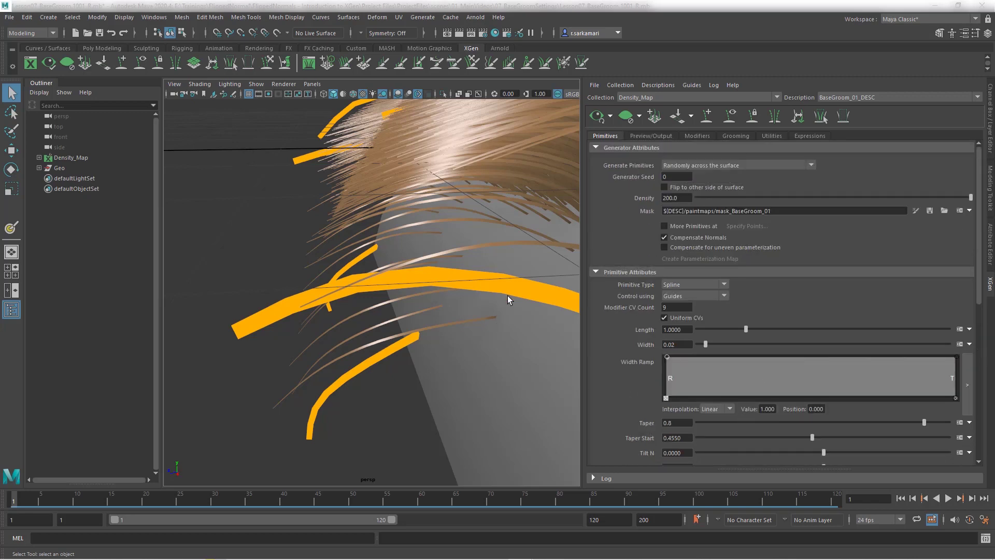
alt+right_drag(410, 411, 254, 405)
alt+middle_drag(363, 357, 334, 373)
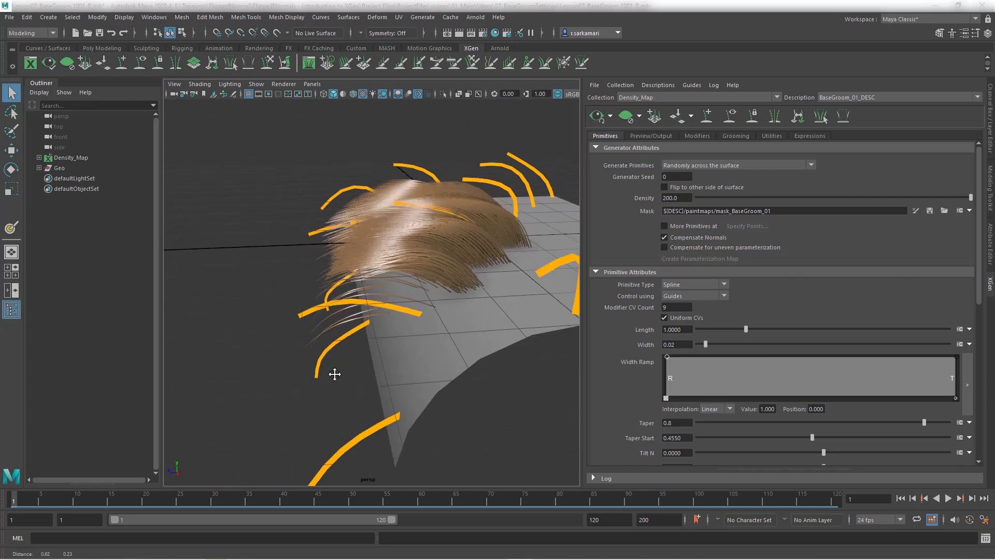
alt+drag(333, 371, 344, 409)
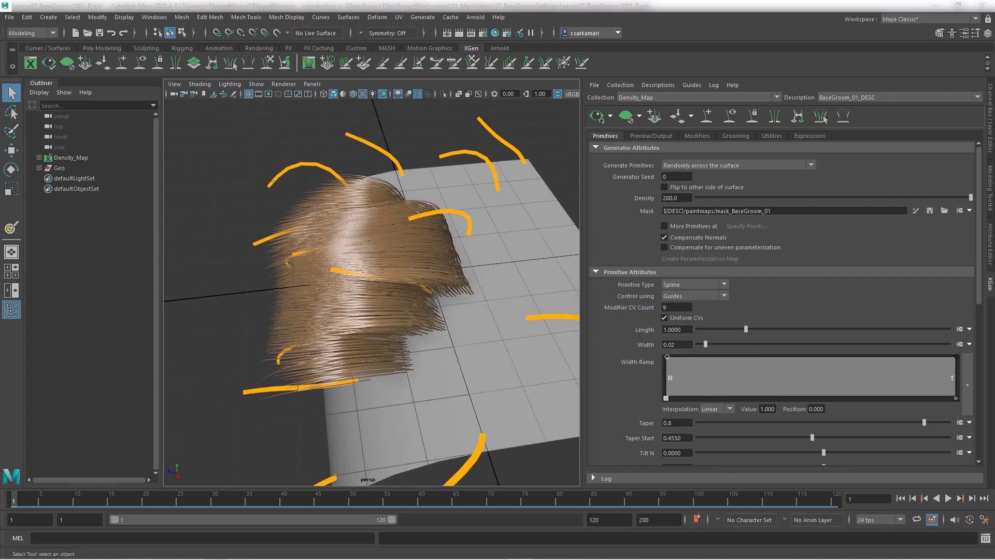
click(915, 210)
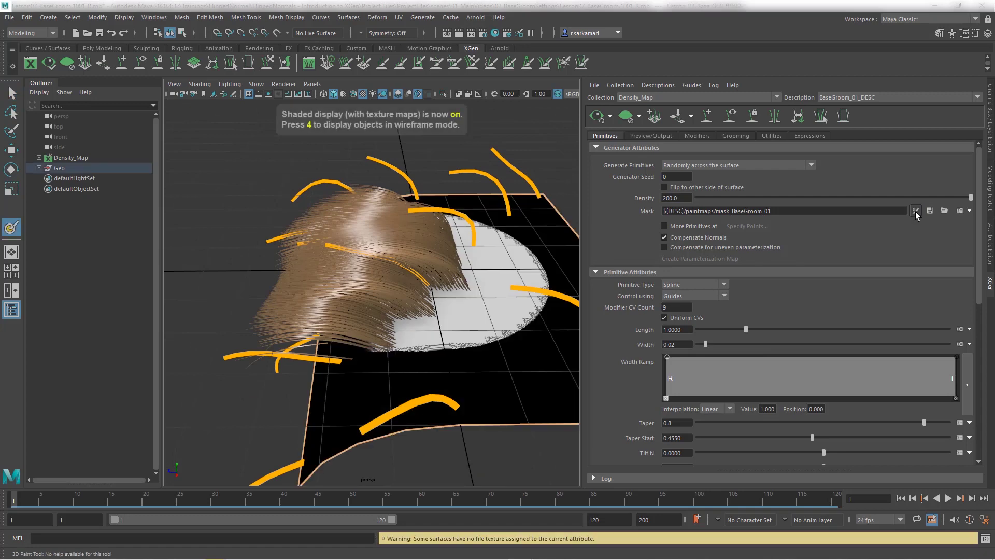
Turn off the preview restriction to only primitives in the view so the whole groom is drawn.
click(645, 135)
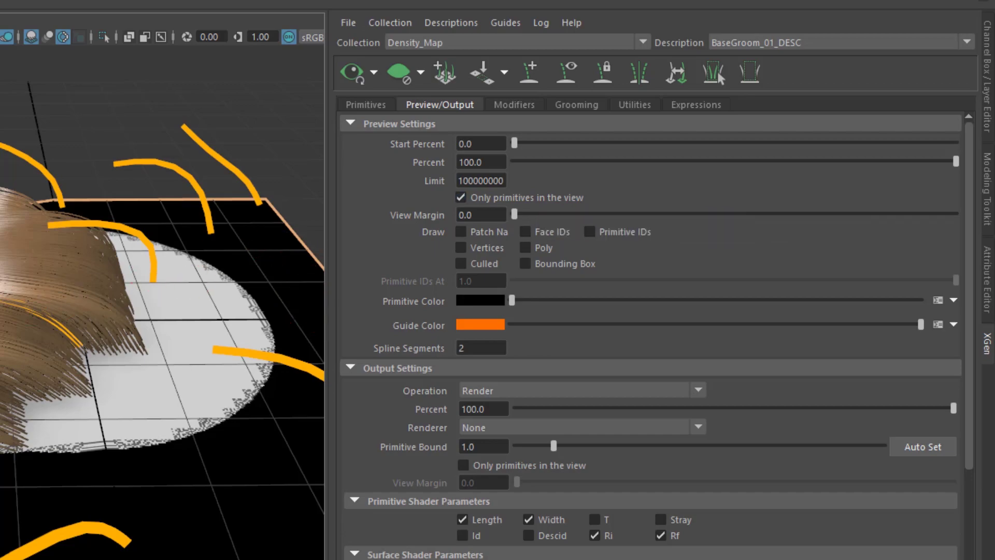
scroll(162, 302, up, 5)
alt+middle_drag(1, 321, 213, 322)
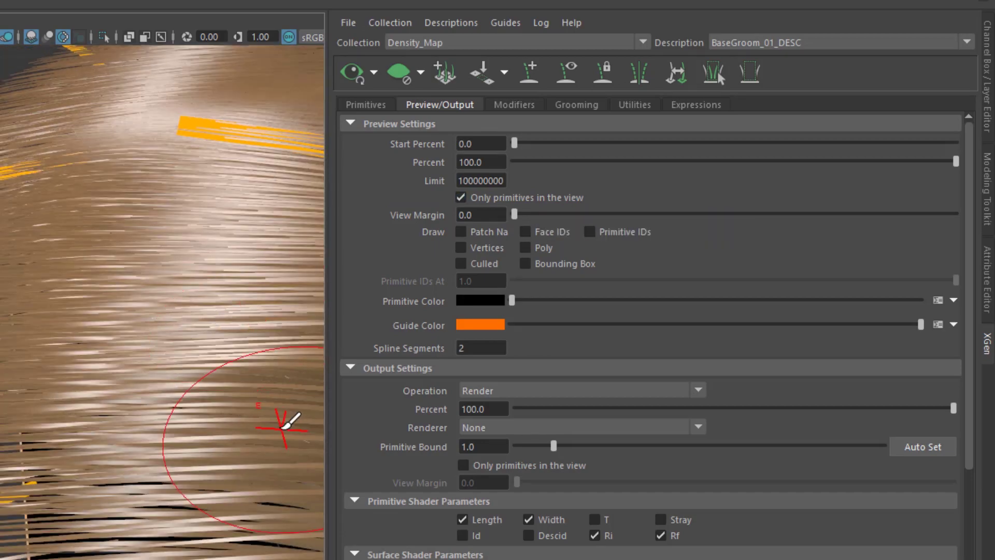
scroll(77, 344, down, 5)
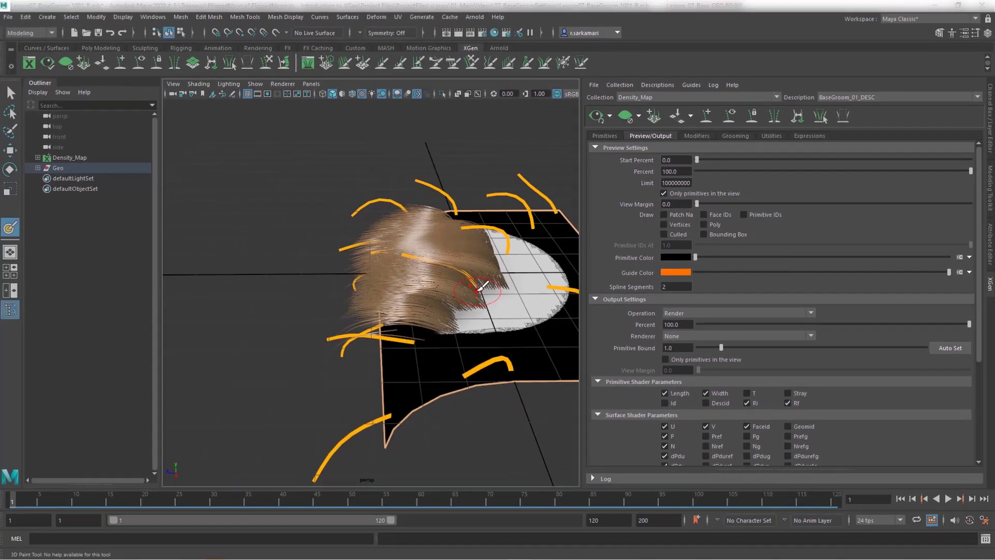
click(664, 194)
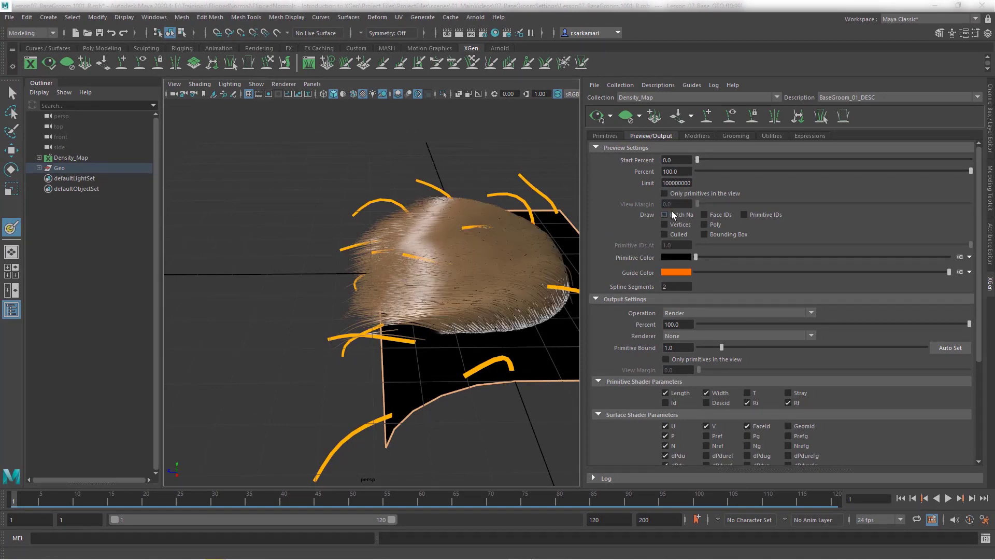
alt+middle_drag(444, 312, 373, 296)
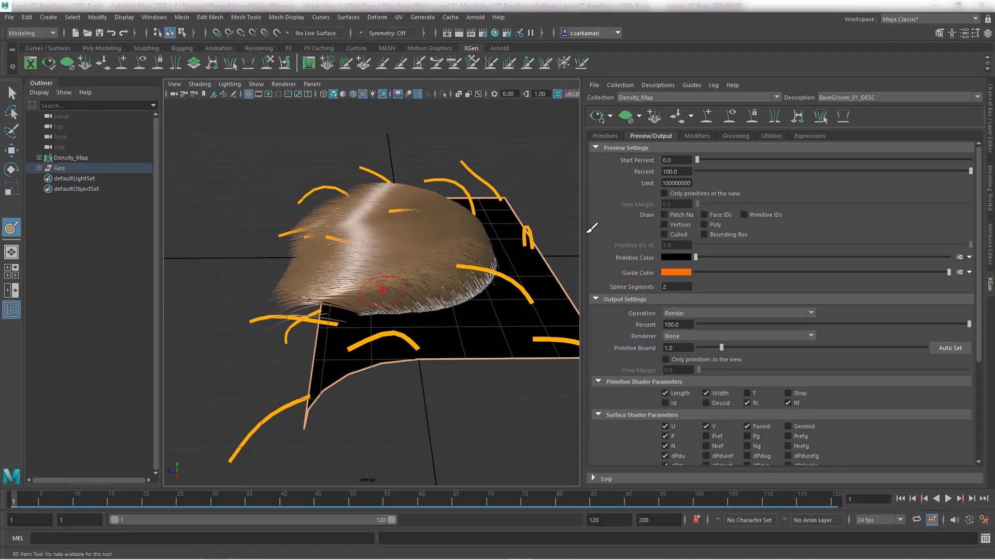
click(606, 136)
alt+drag(399, 434, 420, 411)
scroll(760, 357, down, 3)
scroll(760, 371, down, 3)
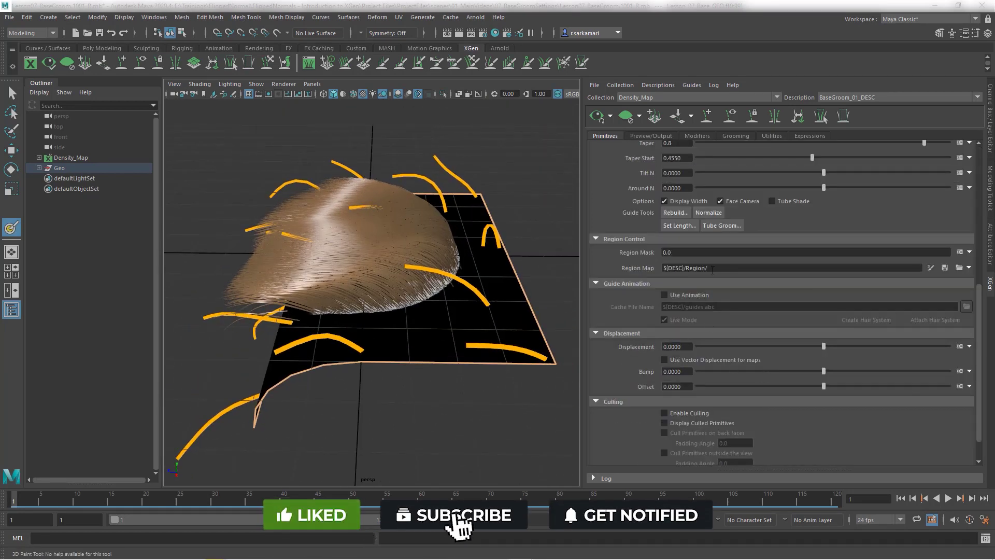